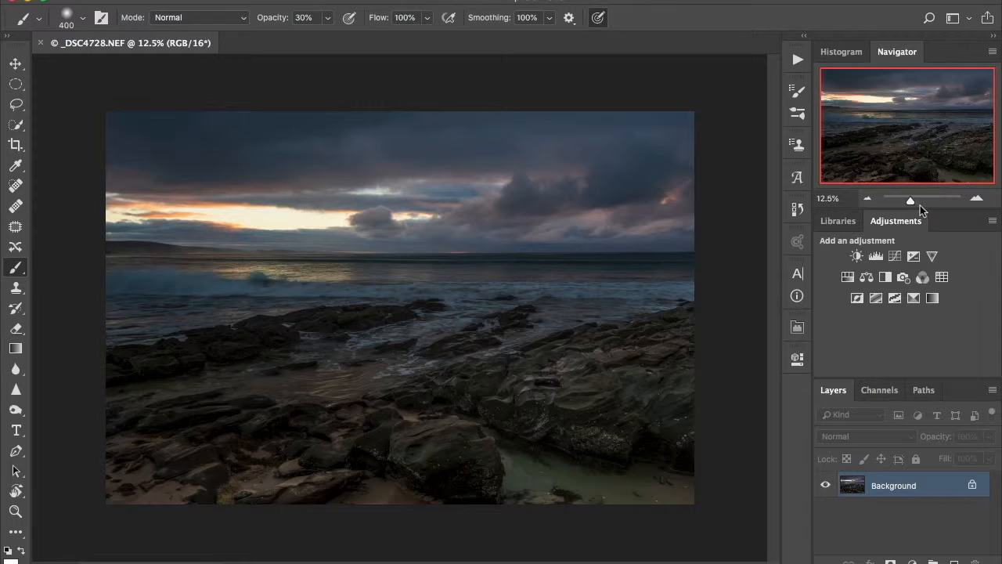
Step: Activate the Spot Healing Brush and inspect the upper sky at 100% zoom for spots, from the right edge to the left
{"action": "left_click_drag", "start_coordinate": [911, 203], "coordinate": [925, 201]}
{"action": "left_click", "coordinate": [867, 200]}
{"action": "left_click_drag", "start_coordinate": [908, 124], "coordinate": [992, 62]}
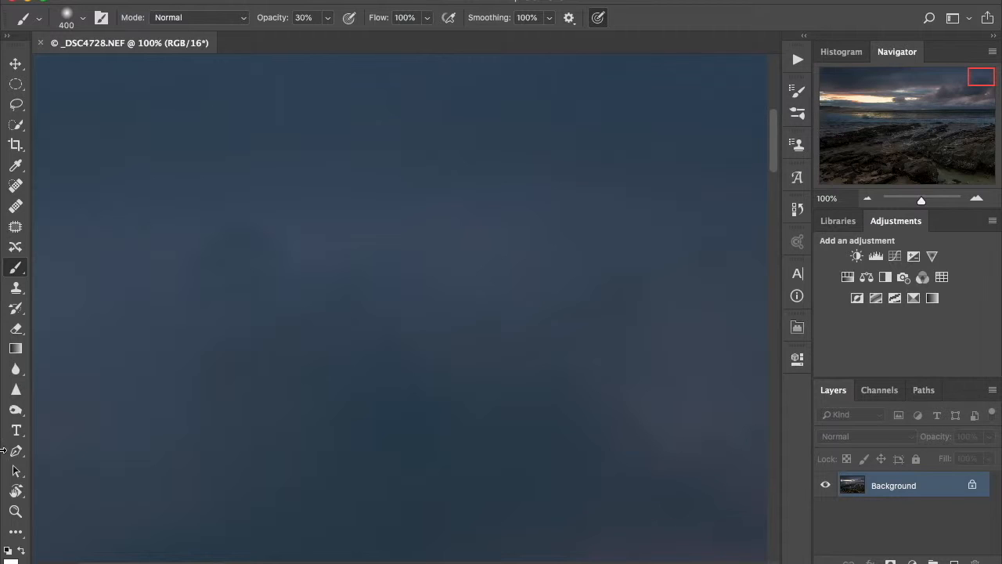
{"action": "left_click", "coordinate": [15, 185]}
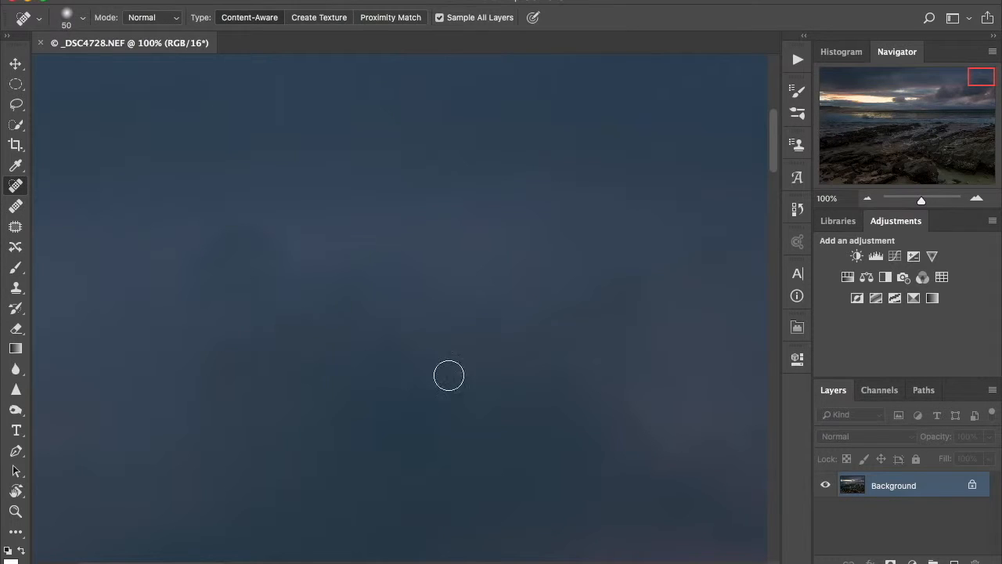
{"action": "scroll", "coordinate": [665, 557], "scroll_direction": "left", "scroll_amount": 10}
{"action": "scroll", "coordinate": [643, 557], "scroll_direction": "left", "scroll_amount": 10}
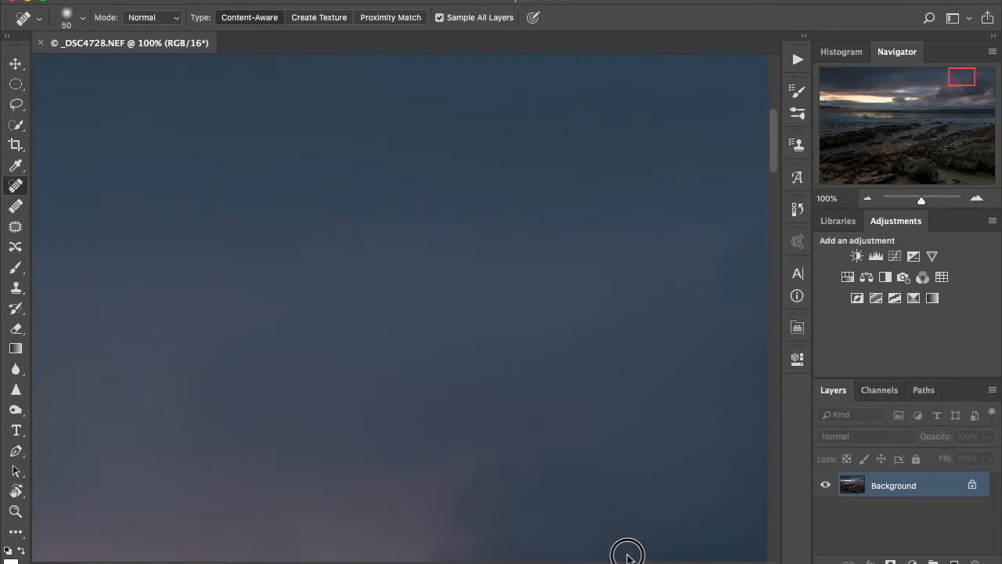
{"action": "scroll", "coordinate": [556, 537], "scroll_direction": "left", "scroll_amount": 12}
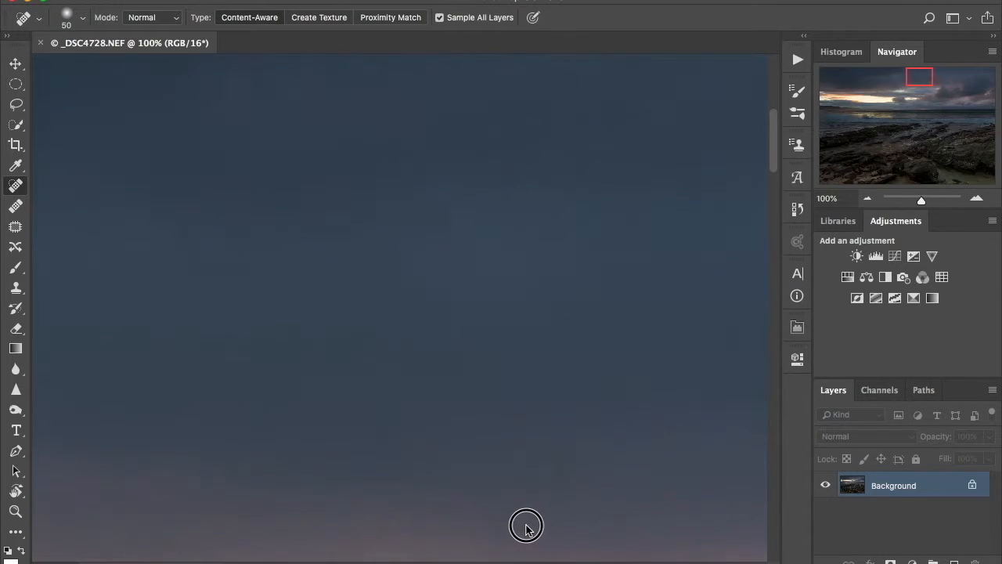
{"action": "scroll", "coordinate": [423, 501], "scroll_direction": "left", "scroll_amount": 12}
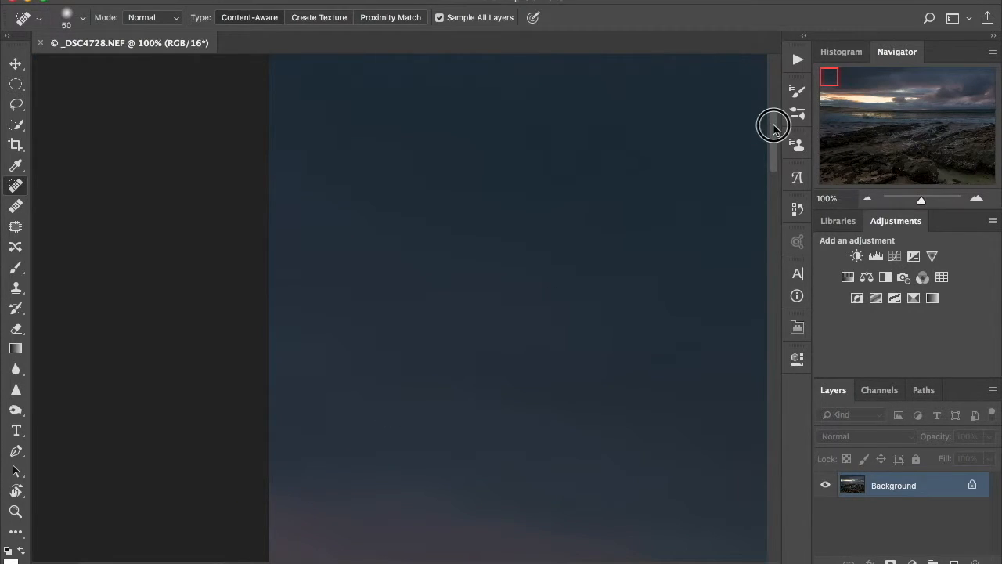
Step: Inspect the sunlit cloud band above the horizon at 100% for spots, from the left edge to the right
{"action": "scroll", "coordinate": [771, 137], "scroll_direction": "down", "scroll_amount": 10}
{"action": "left_click_drag", "start_coordinate": [768, 178], "coordinate": [769, 180]}
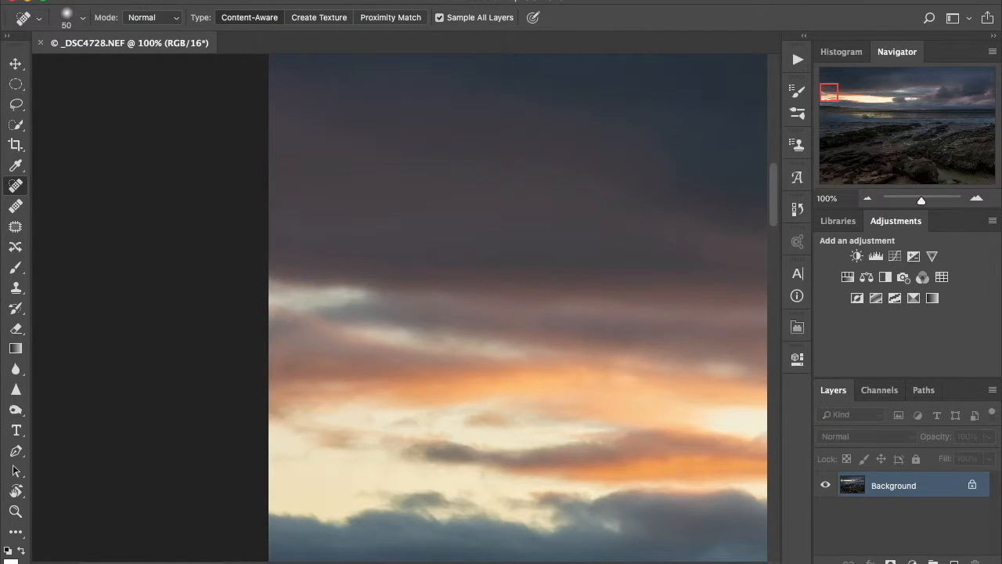
{"action": "scroll", "coordinate": [299, 559], "scroll_direction": "right", "scroll_amount": 15}
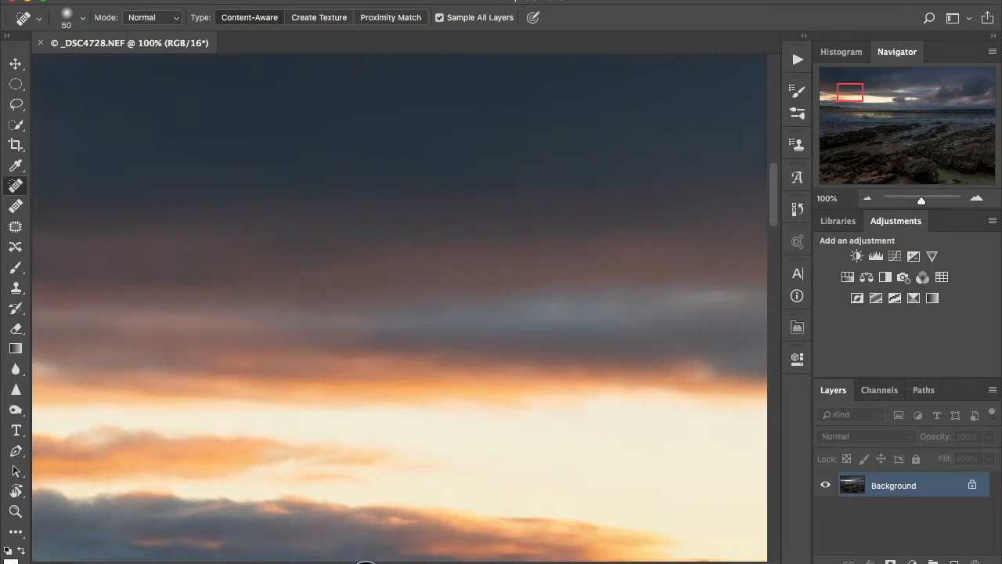
{"action": "scroll", "coordinate": [368, 560], "scroll_direction": "right", "scroll_amount": 10}
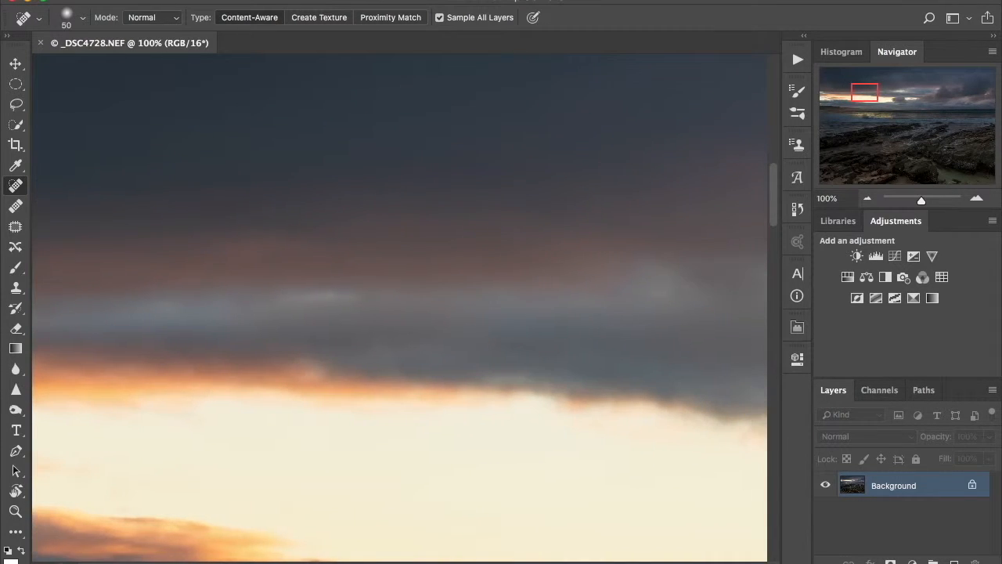
{"action": "scroll", "coordinate": [313, 548], "scroll_direction": "right", "scroll_amount": 15}
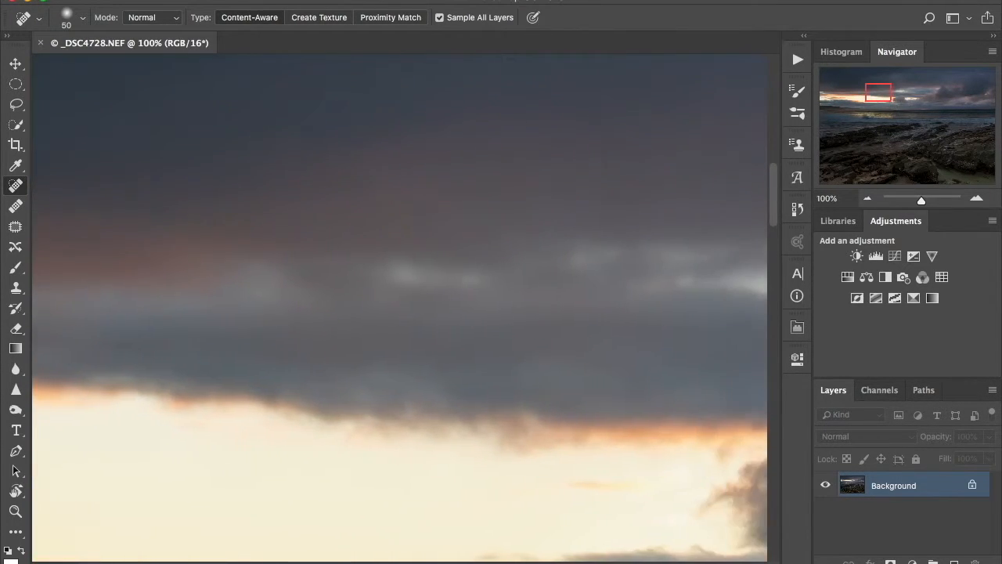
{"action": "scroll", "coordinate": [583, 560], "scroll_direction": "right", "scroll_amount": 20}
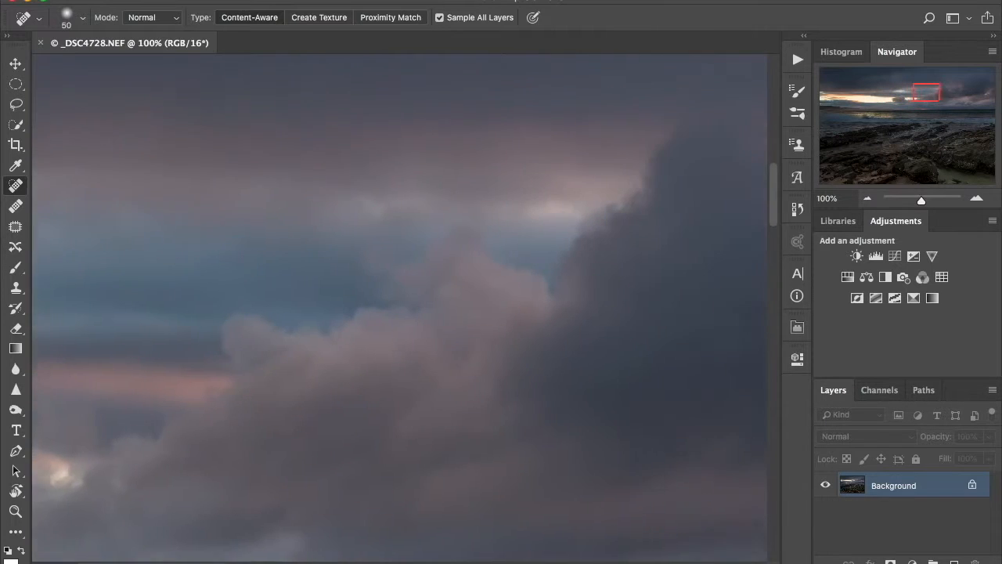
{"action": "scroll", "coordinate": [626, 561], "scroll_direction": "right", "scroll_amount": 20}
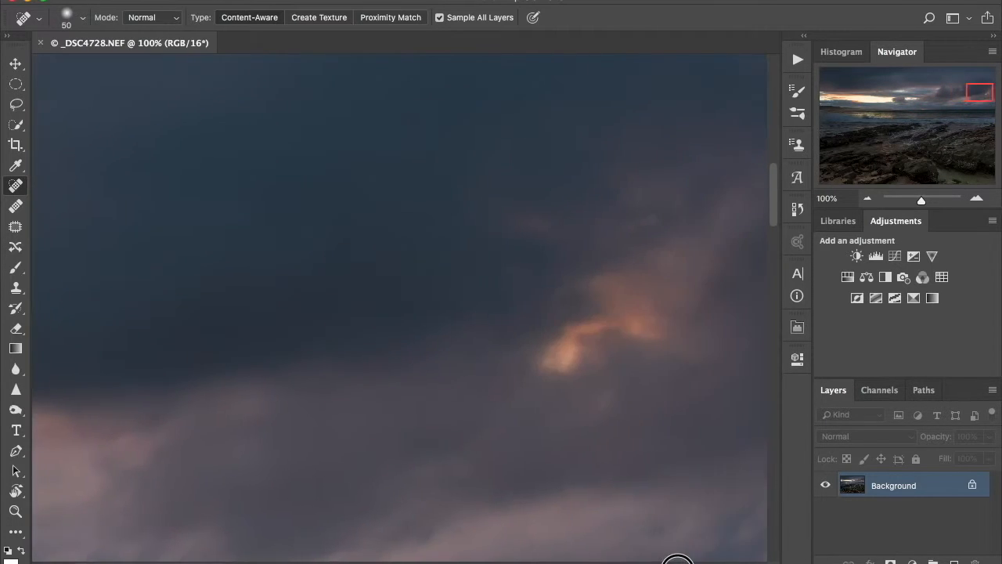
{"action": "scroll", "coordinate": [692, 560], "scroll_direction": "right", "scroll_amount": 2}
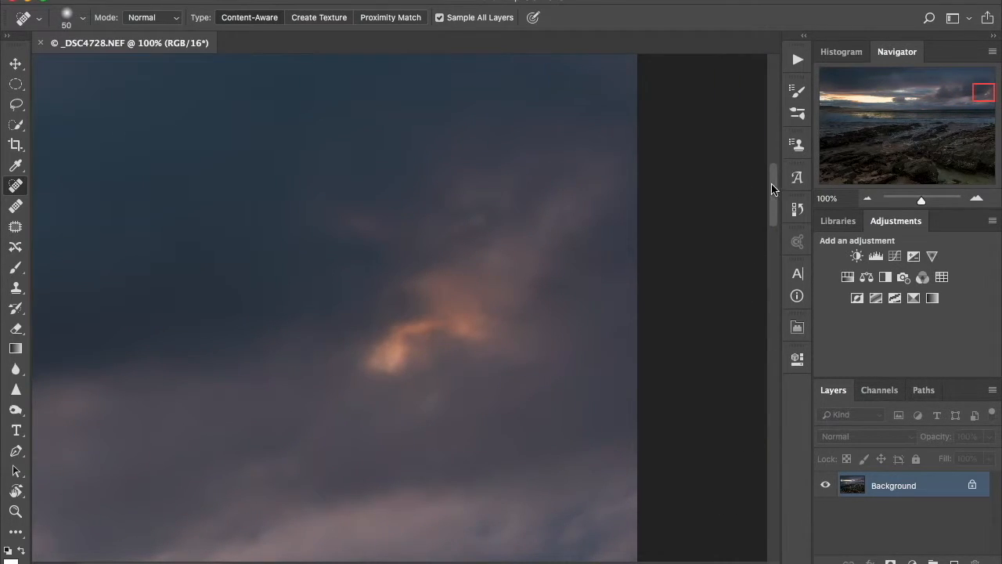
Step: Inspect the horizon and open sea at 100% for spots, working from the right edge to the left
{"action": "left_click_drag", "start_coordinate": [771, 180], "coordinate": [781, 243]}
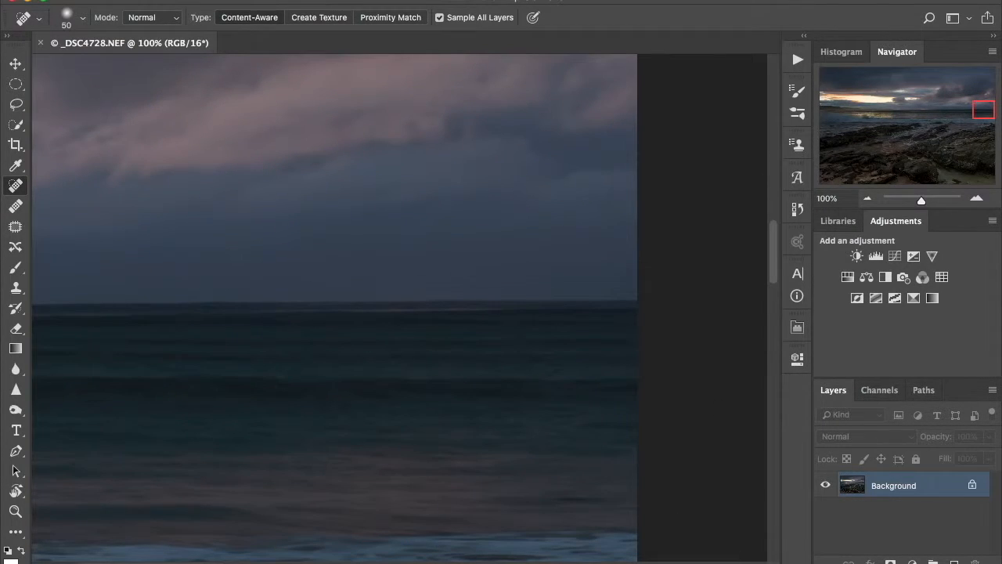
{"action": "scroll", "coordinate": [674, 557], "scroll_direction": "left", "scroll_amount": 10}
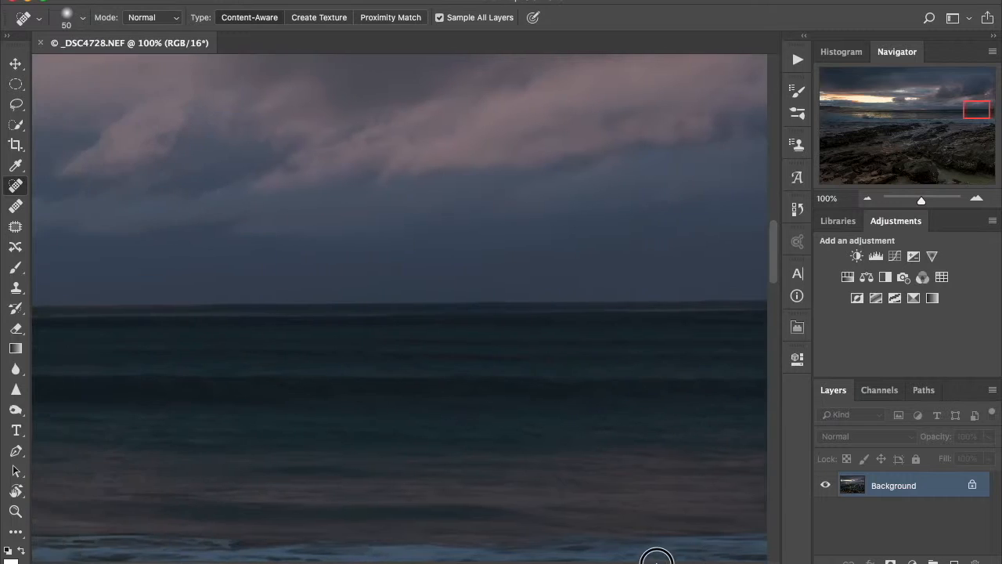
{"action": "scroll", "coordinate": [634, 556], "scroll_direction": "left", "scroll_amount": 8}
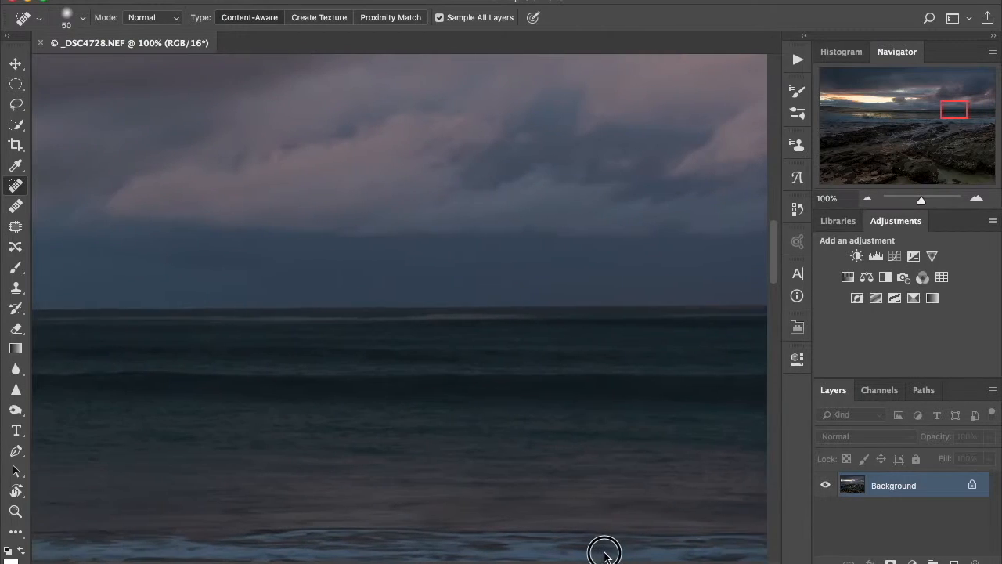
{"action": "scroll", "coordinate": [595, 550], "scroll_direction": "left", "scroll_amount": 10}
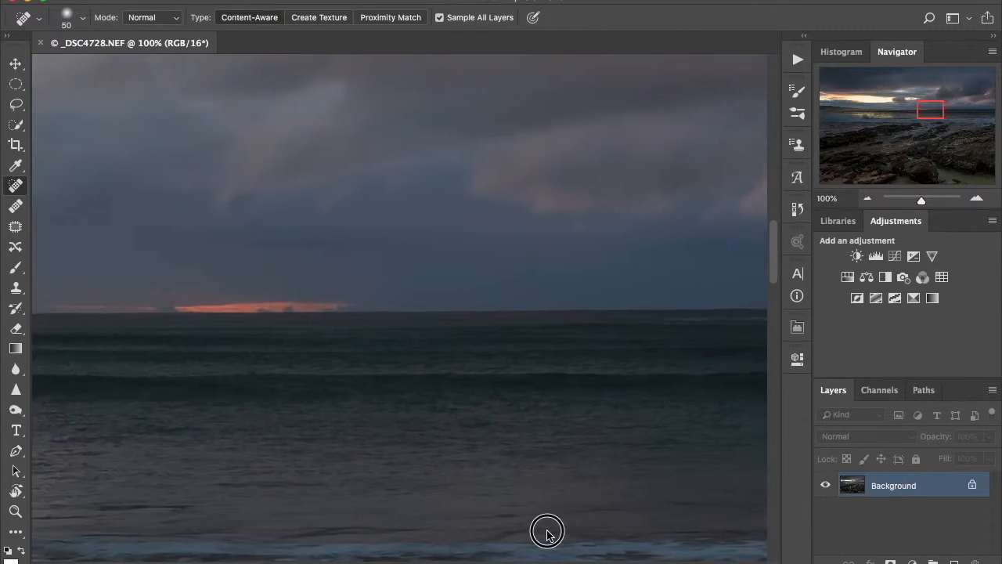
{"action": "scroll", "coordinate": [535, 530], "scroll_direction": "left", "scroll_amount": 10}
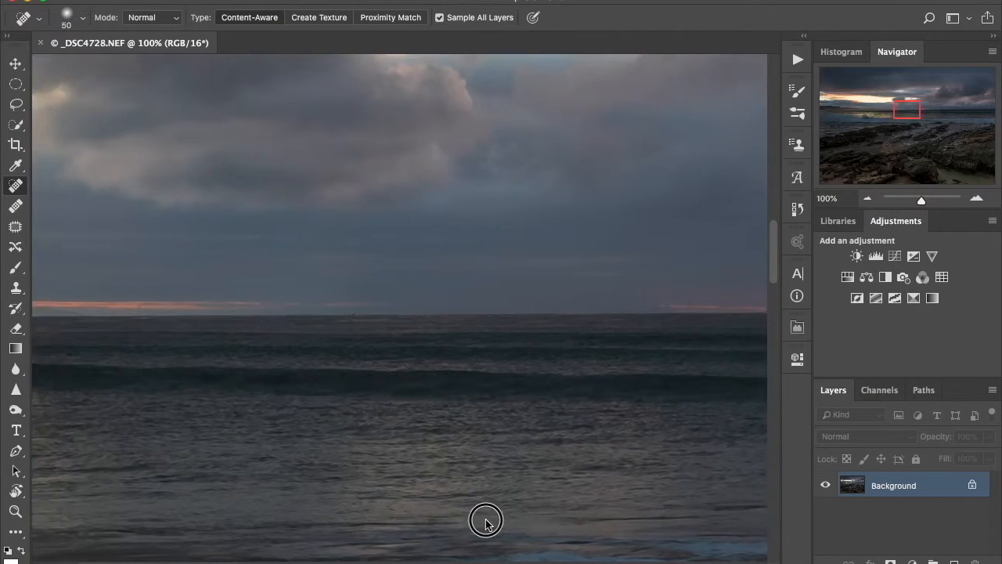
{"action": "scroll", "coordinate": [468, 518], "scroll_direction": "left", "scroll_amount": 10}
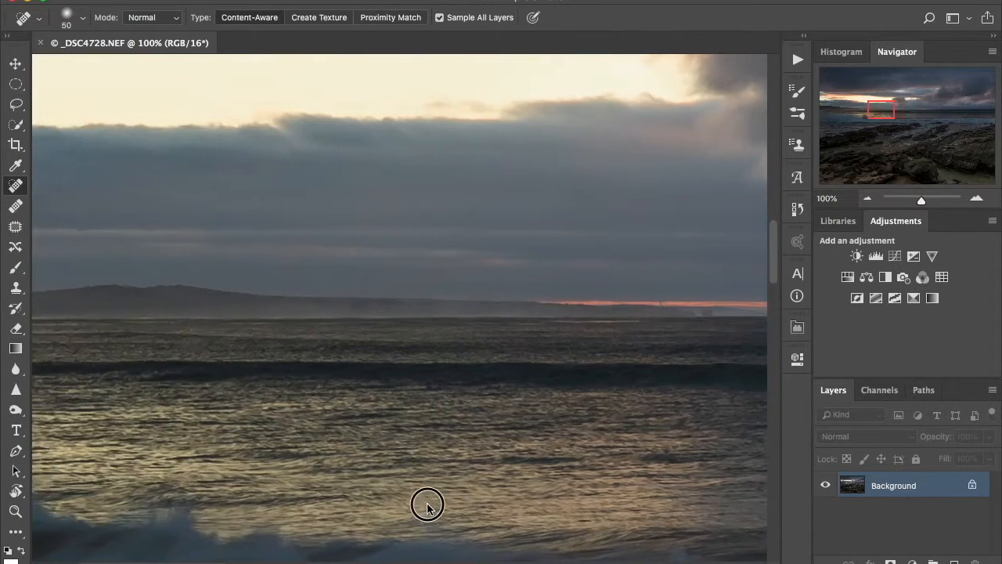
{"action": "scroll", "coordinate": [413, 501], "scroll_direction": "left", "scroll_amount": 10}
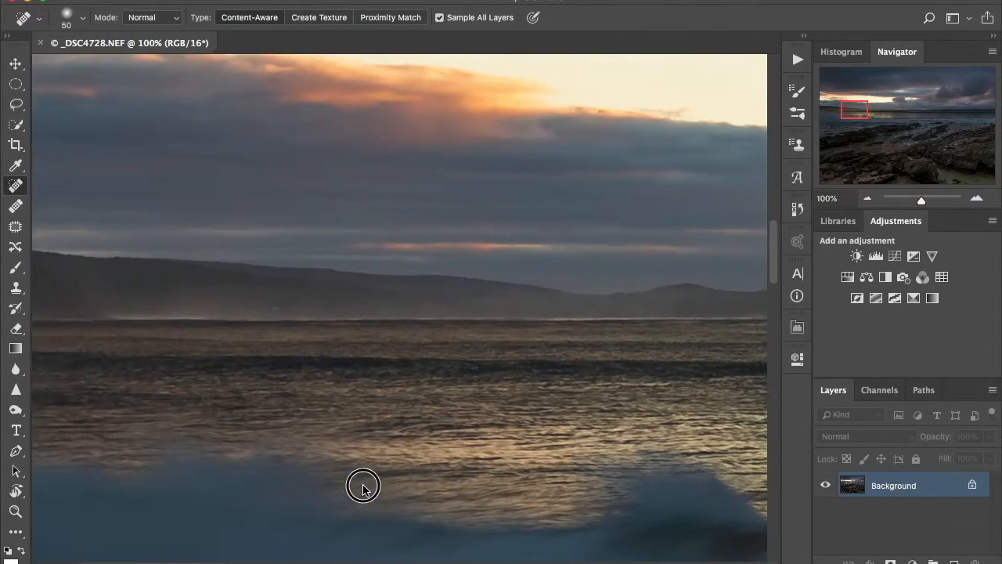
{"action": "scroll", "coordinate": [343, 486], "scroll_direction": "left", "scroll_amount": 10}
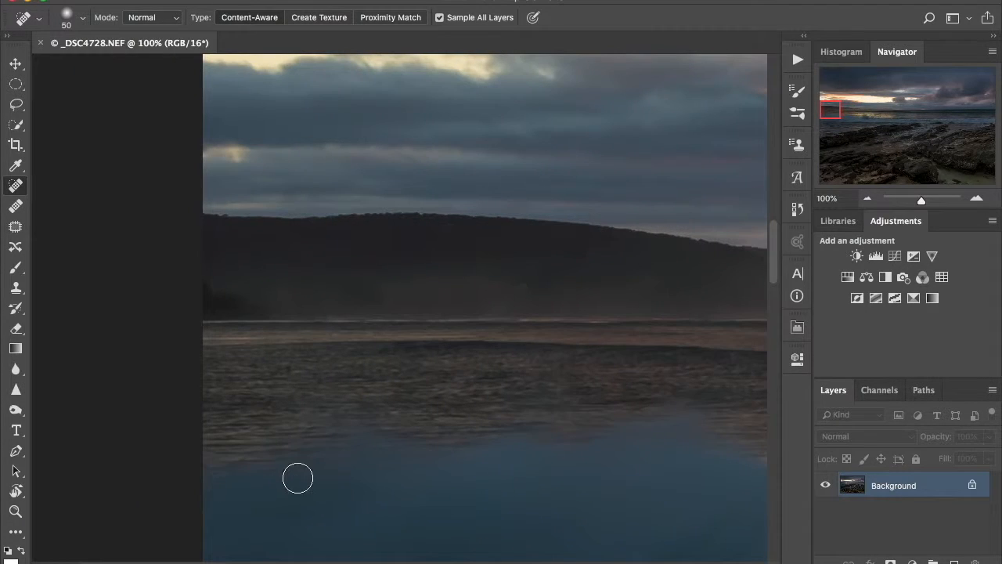
Step: Inspect the breaking waves and shoreline rocks at 100% for spots, from the left edge to the right
{"action": "left_click", "coordinate": [776, 234]}
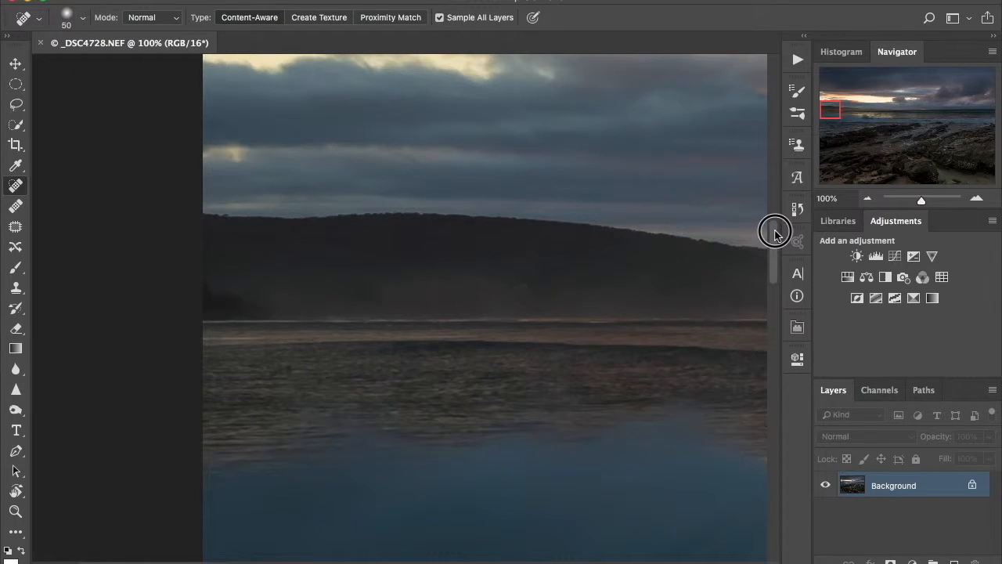
{"action": "left_click_drag", "start_coordinate": [776, 235], "coordinate": [766, 296]}
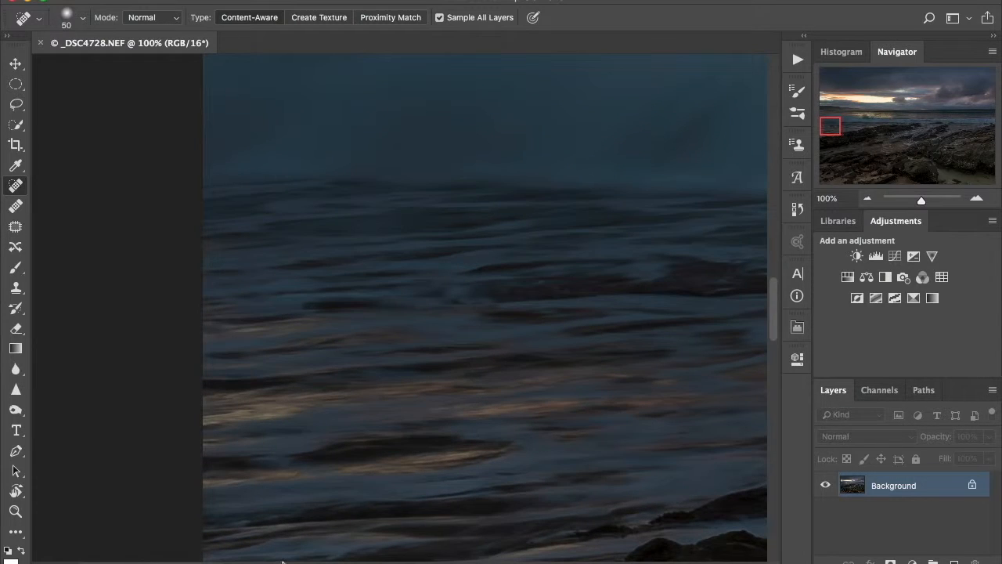
{"action": "scroll", "coordinate": [284, 557], "scroll_direction": "right", "scroll_amount": 10}
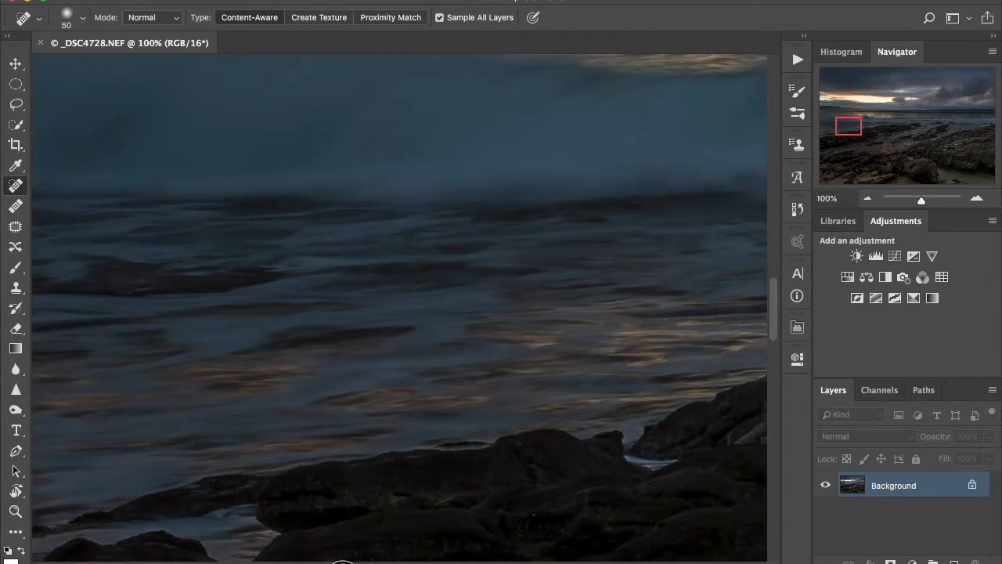
{"action": "scroll", "coordinate": [400, 306], "scroll_direction": "right", "scroll_amount": 15}
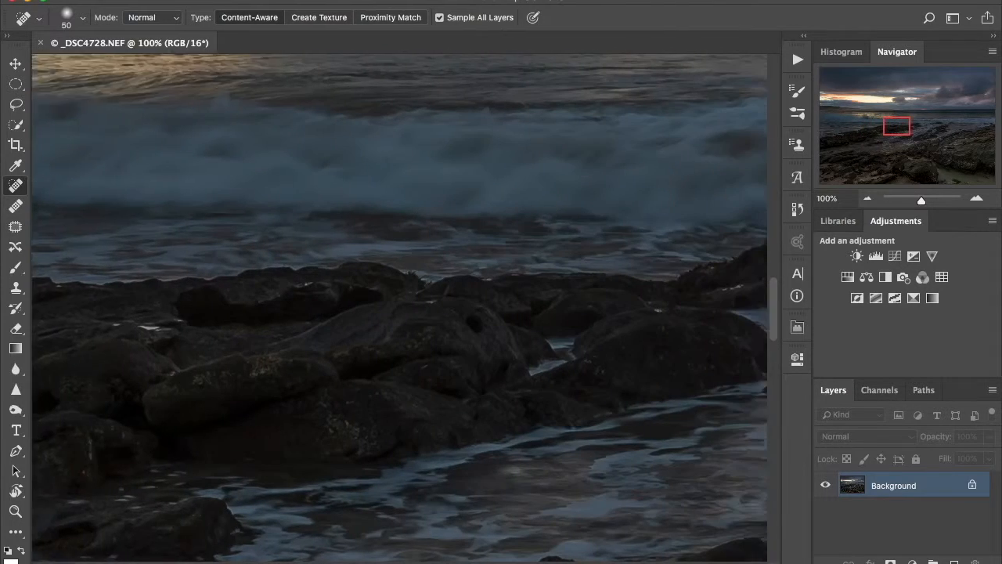
{"action": "scroll", "coordinate": [399, 305], "scroll_direction": "right", "scroll_amount": 15}
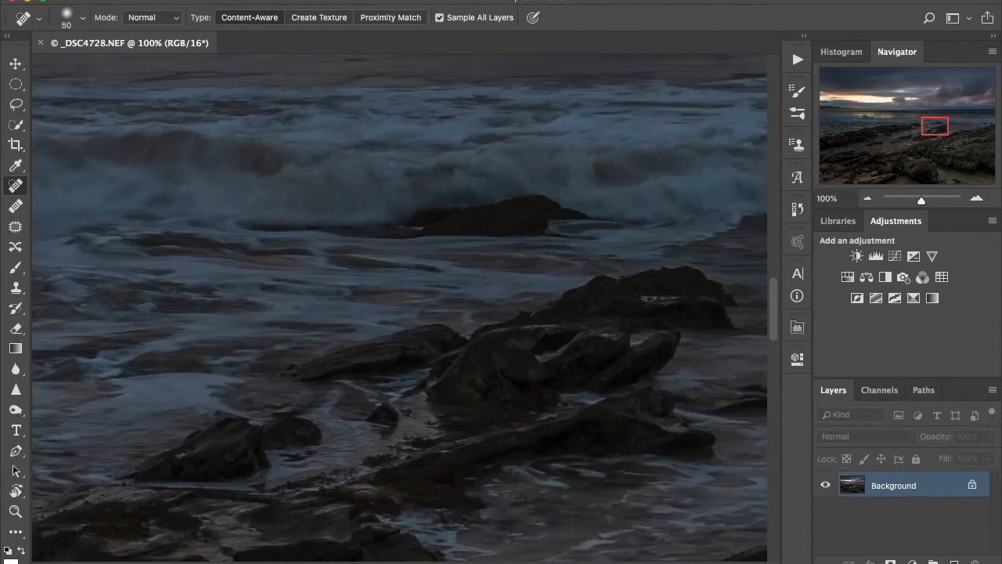
{"action": "scroll", "coordinate": [399, 305], "scroll_direction": "right", "scroll_amount": 10}
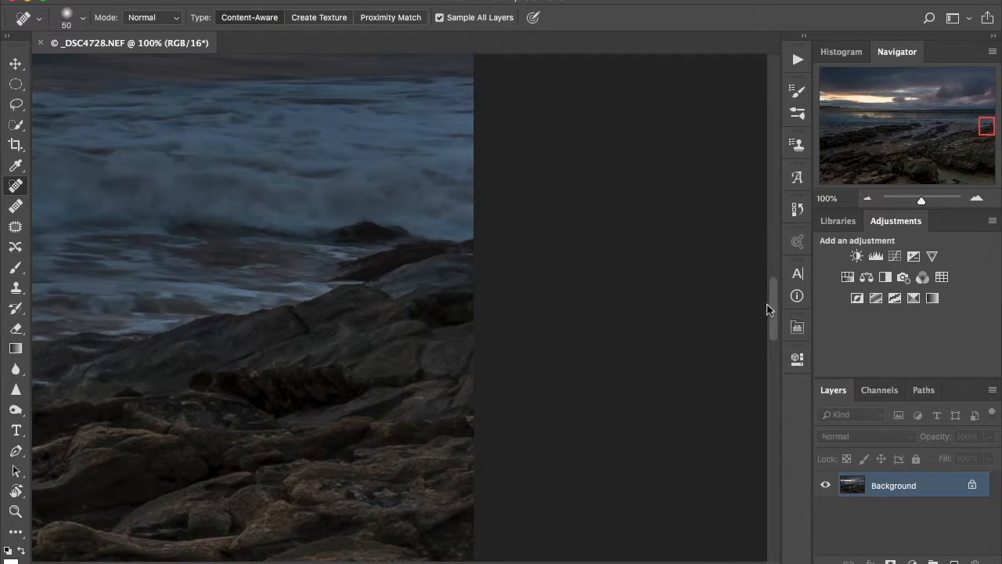
Step: Inspect the rocks and tidal water below the shoreline at 100% for spots from right to left, then return to the full image
{"action": "left_click_drag", "start_coordinate": [773, 294], "coordinate": [779, 363]}
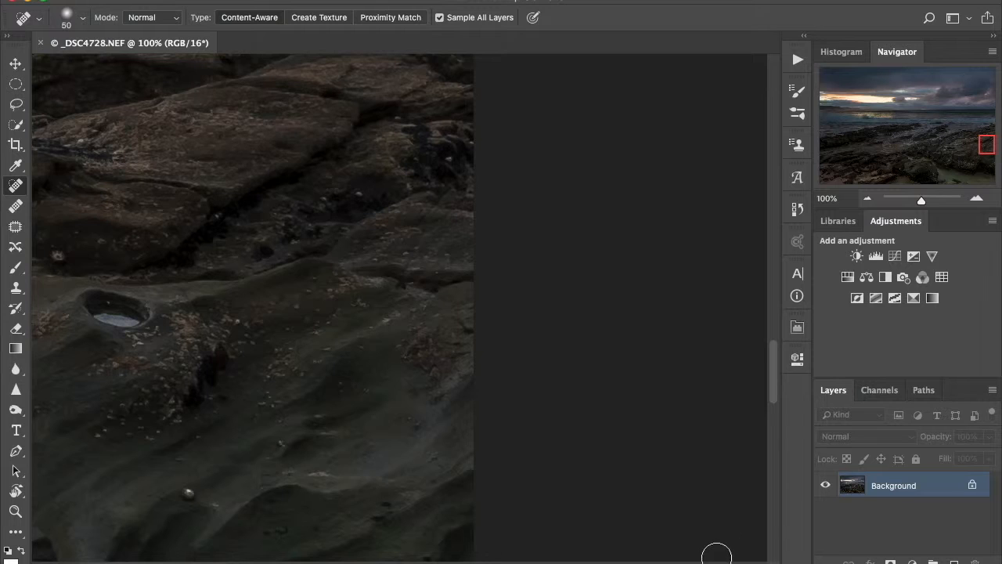
{"action": "scroll", "coordinate": [713, 560], "scroll_direction": "left", "scroll_amount": 15}
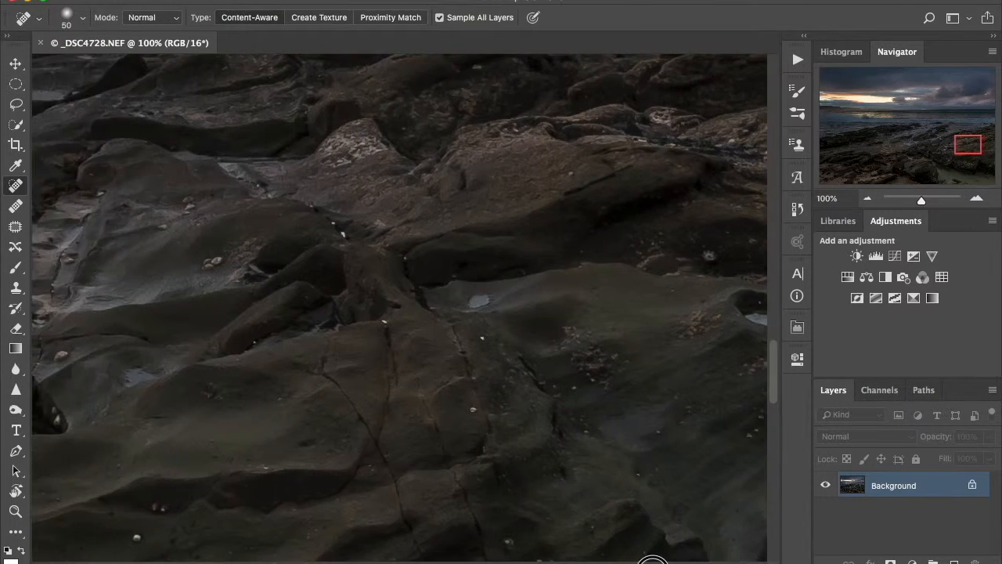
{"action": "scroll", "coordinate": [602, 561], "scroll_direction": "left", "scroll_amount": 15}
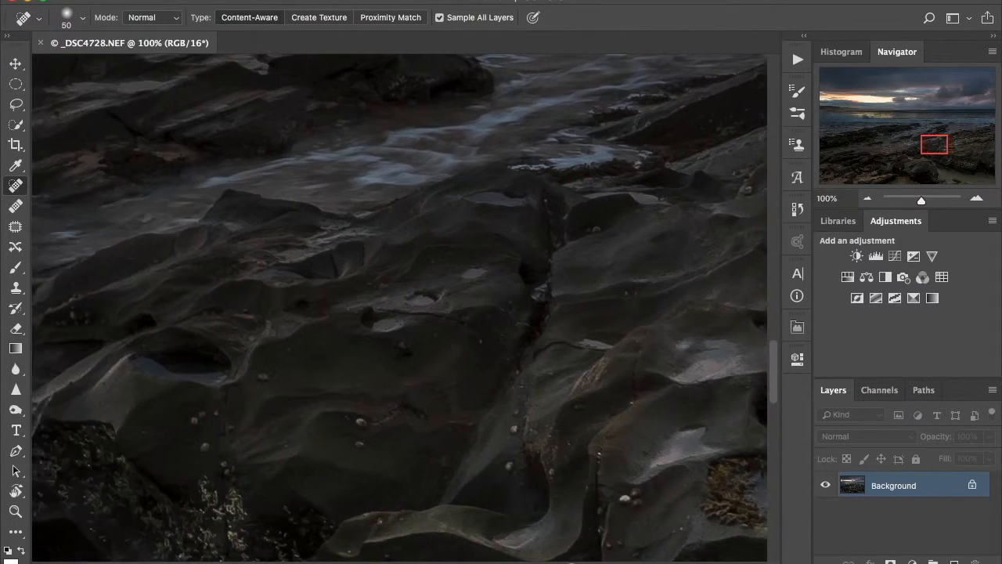
{"action": "scroll", "coordinate": [399, 307], "scroll_direction": "left", "scroll_amount": 15}
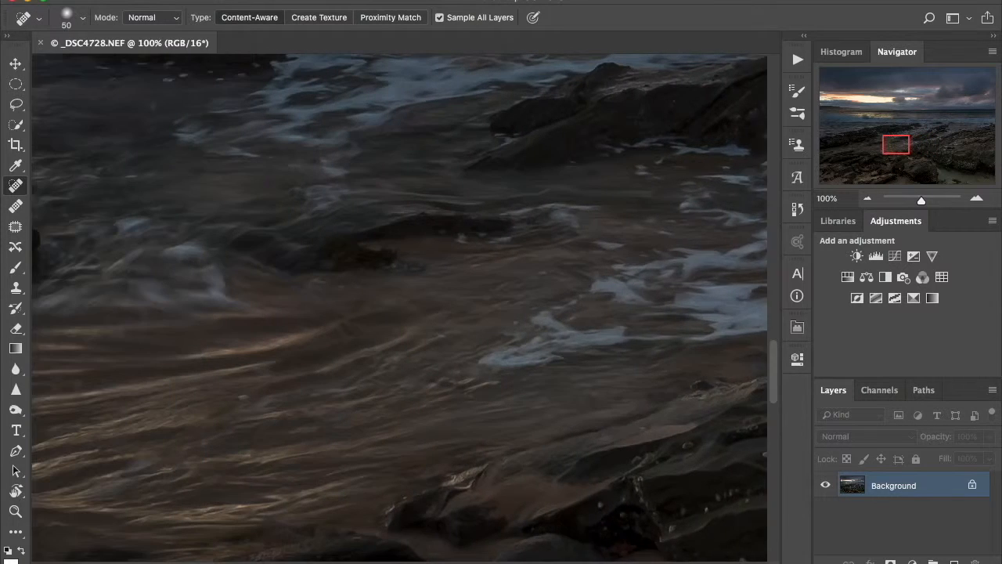
{"action": "scroll", "coordinate": [399, 307], "scroll_direction": "left", "scroll_amount": 15}
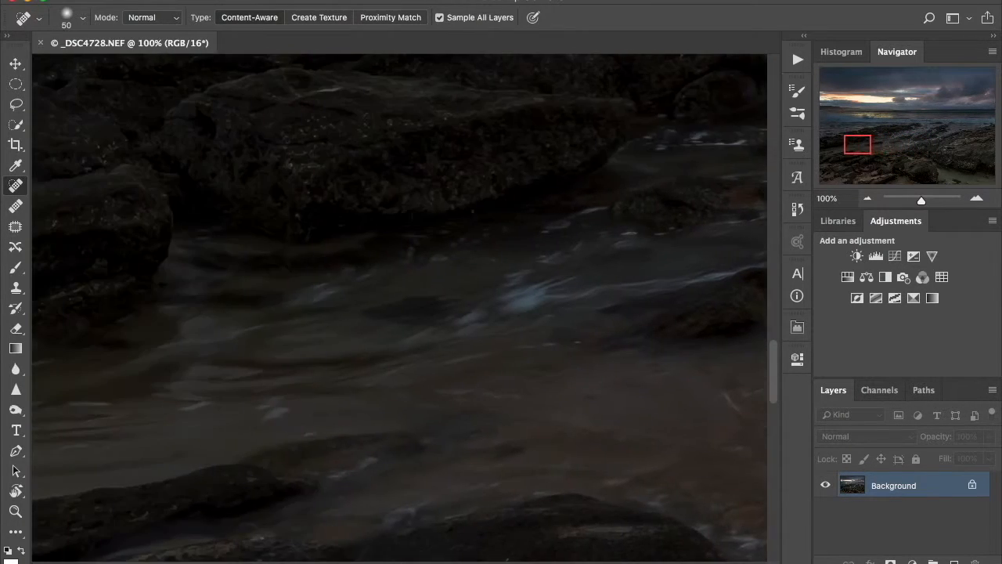
{"action": "scroll", "coordinate": [399, 307], "scroll_direction": "left", "scroll_amount": 10}
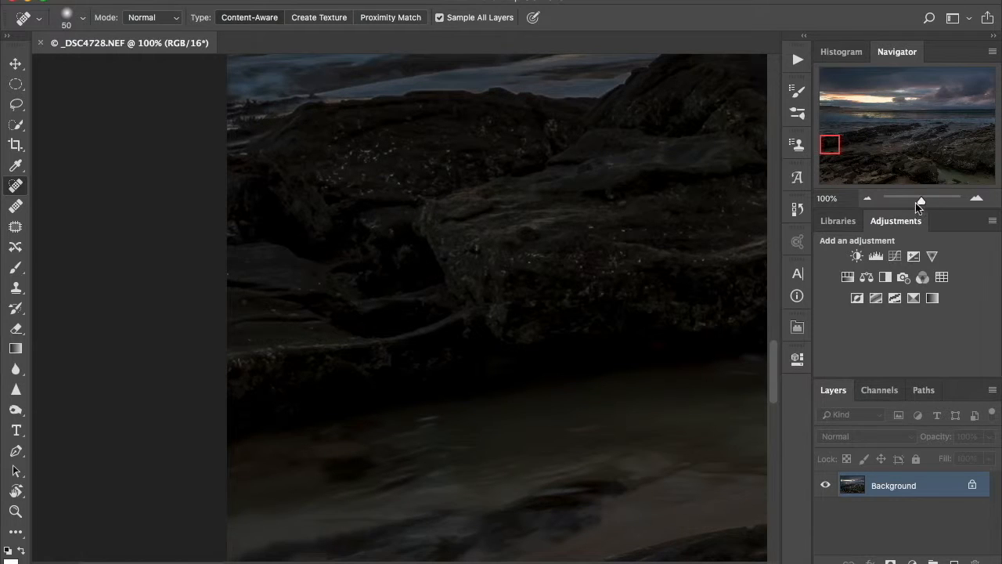
{"action": "left_click_drag", "start_coordinate": [922, 203], "coordinate": [911, 205]}
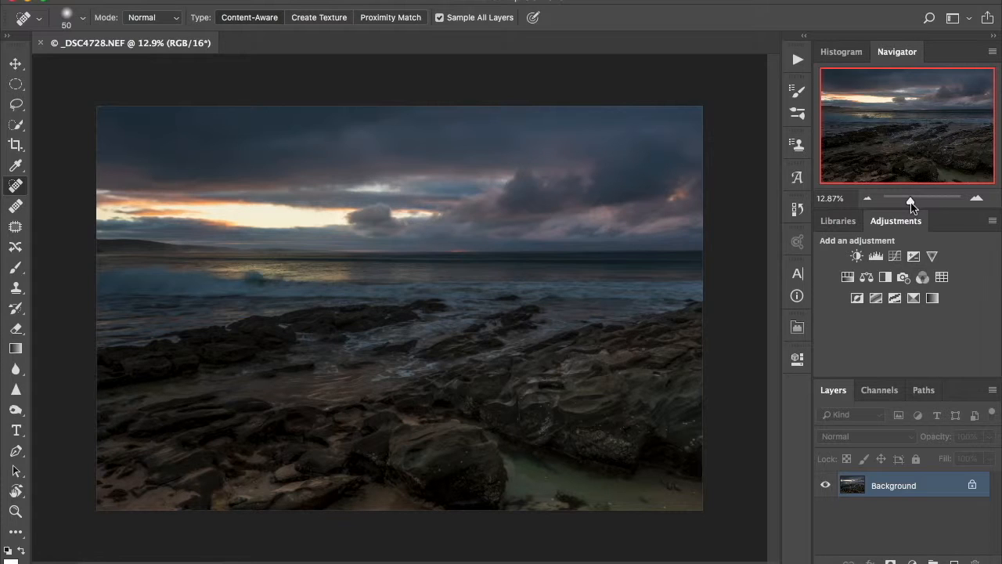
Step: Add a Levels adjustment layer with midtones 1.09 and highlights 245, and compare the photo with and without it
{"action": "left_click", "coordinate": [872, 257]}
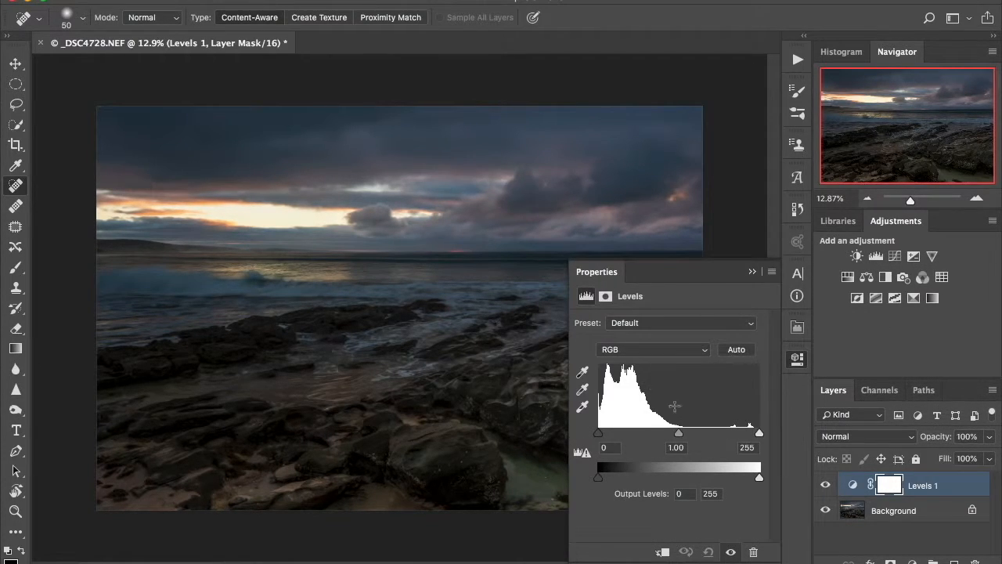
{"action": "left_click", "coordinate": [680, 435]}
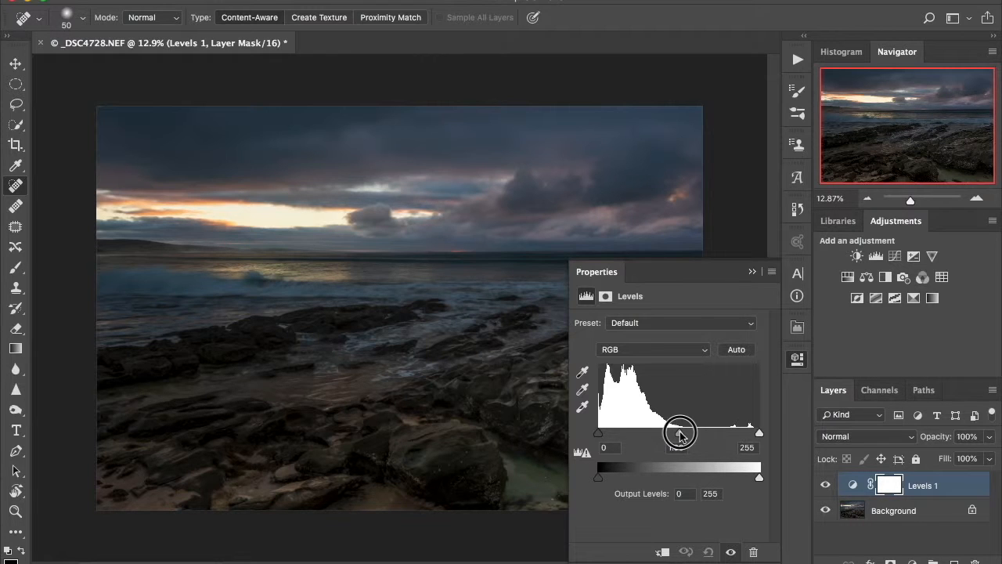
{"action": "left_click_drag", "start_coordinate": [679, 435], "coordinate": [672, 435]}
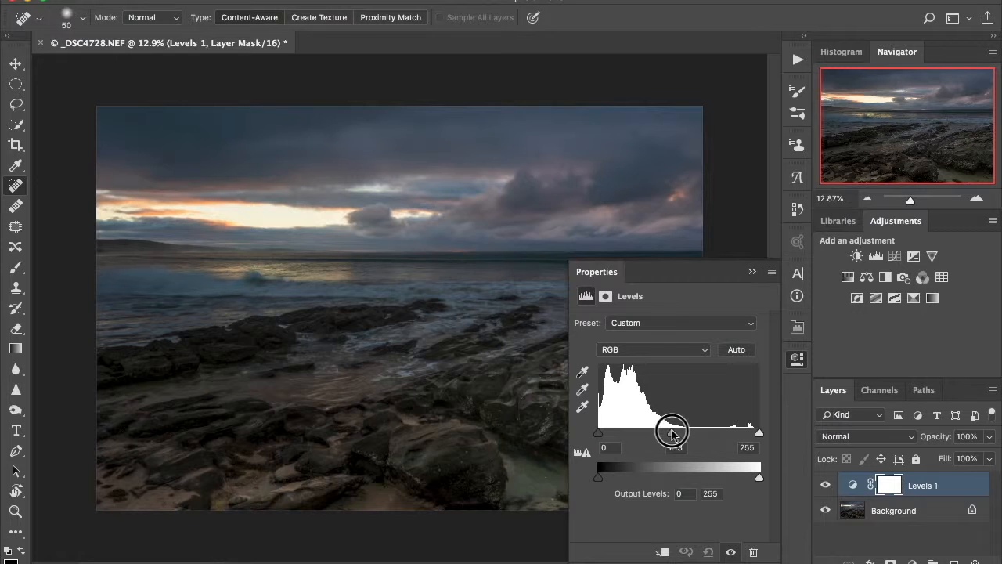
{"action": "mouse_move", "coordinate": [672, 436]}
{"action": "left_mouse_down"}
{"action": "mouse_move", "coordinate": [664, 432]}
{"action": "mouse_move", "coordinate": [674, 431]}
{"action": "left_mouse_up"}
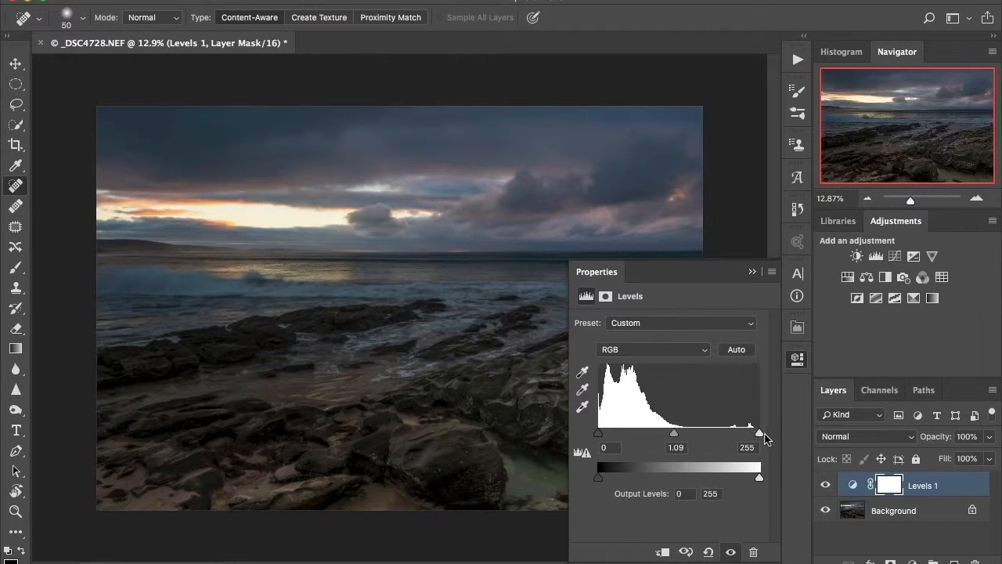
{"action": "left_click_drag", "start_coordinate": [760, 433], "coordinate": [752, 433]}
{"action": "left_click", "coordinate": [826, 486]}
{"action": "left_click", "coordinate": [826, 485]}
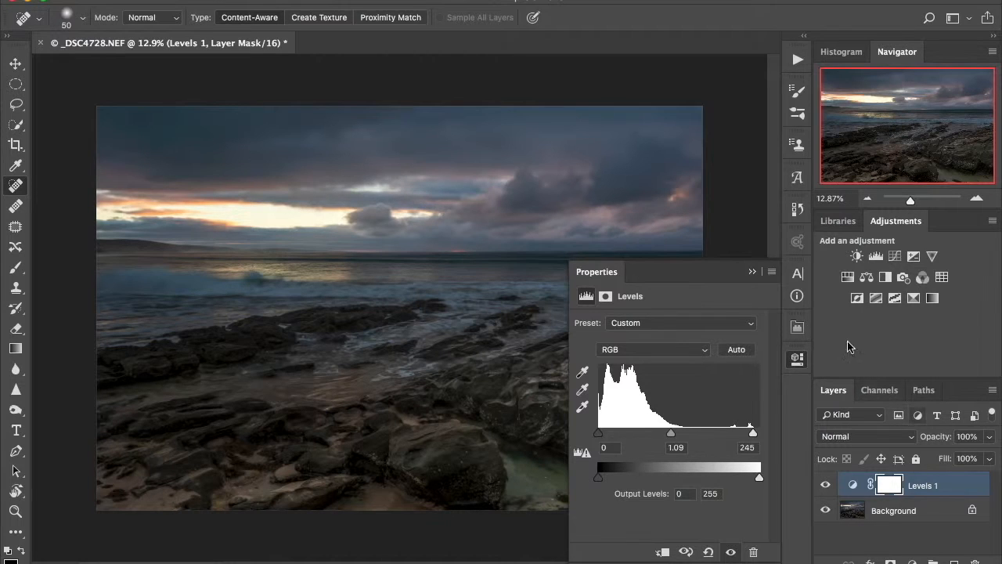
{"action": "left_click", "coordinate": [752, 271]}
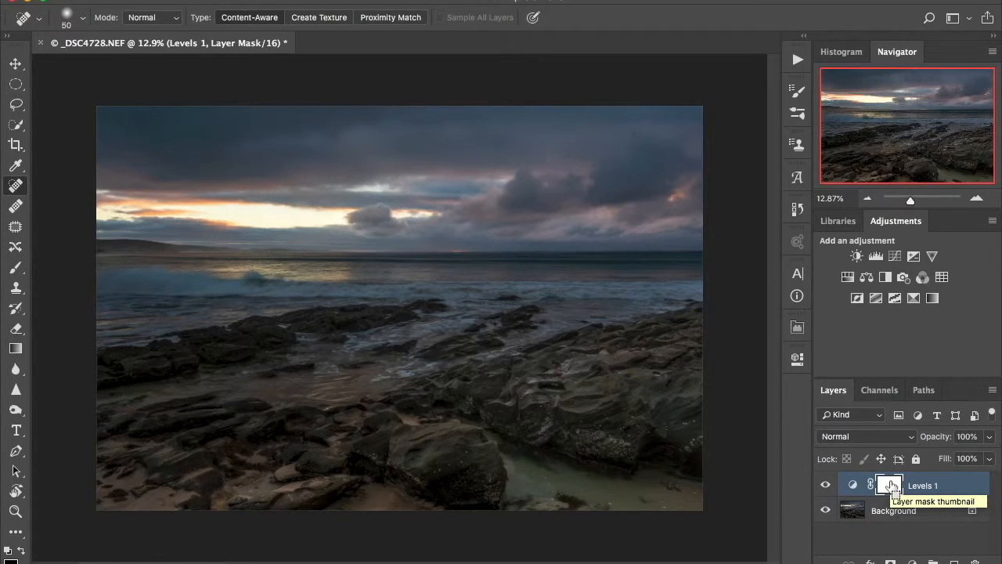
Step: Invert the Levels 1 mask to black and set up the Brush tool at size 400 with 52% opacity
{"action": "key", "text": "super+i"}
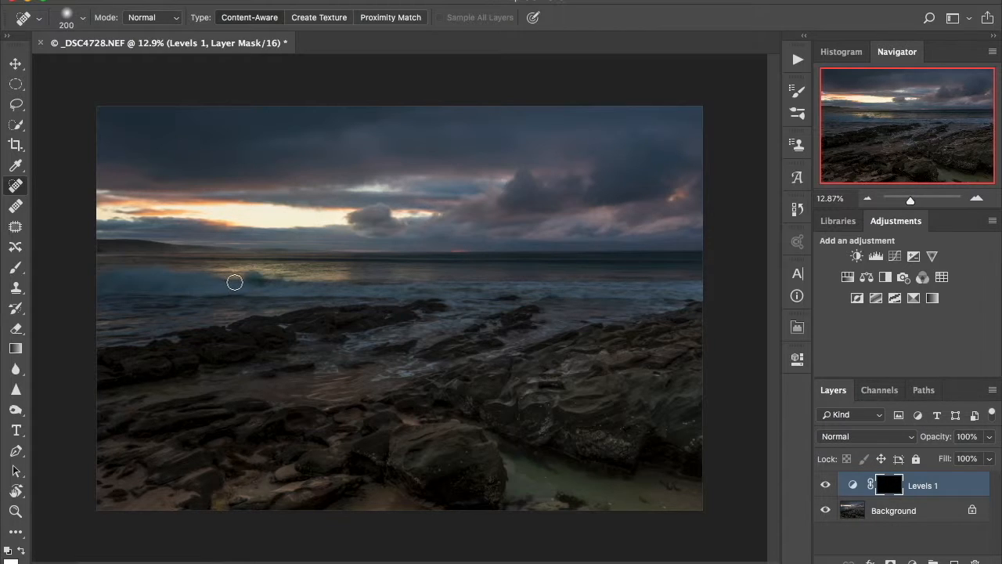
{"action": "key", "text": "bracketright"}
{"action": "left_click_drag", "start_coordinate": [224, 268], "coordinate": [318, 267]}
{"action": "left_click", "coordinate": [17, 267]}
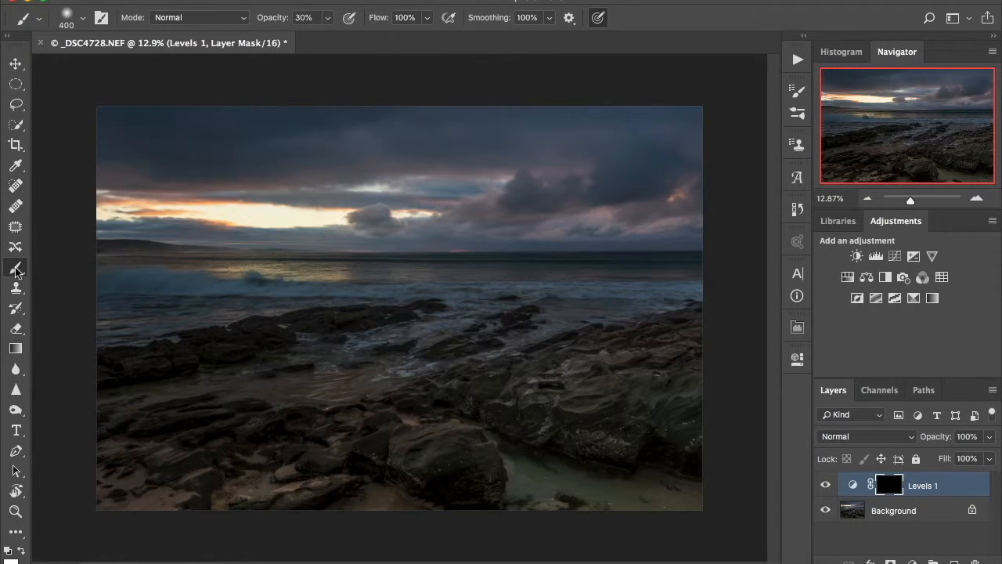
{"action": "left_click", "coordinate": [328, 19]}
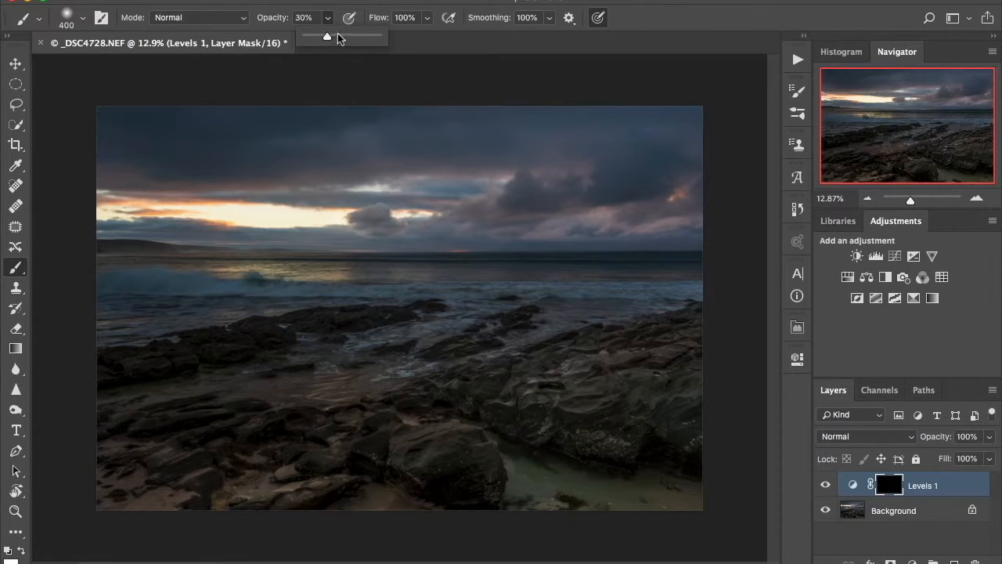
{"action": "left_click", "coordinate": [336, 36]}
Step: Paint white on the Levels 1 mask across the full width of the sea, from the horizon to the waves
{"action": "left_click_drag", "start_coordinate": [209, 267], "coordinate": [678, 271]}
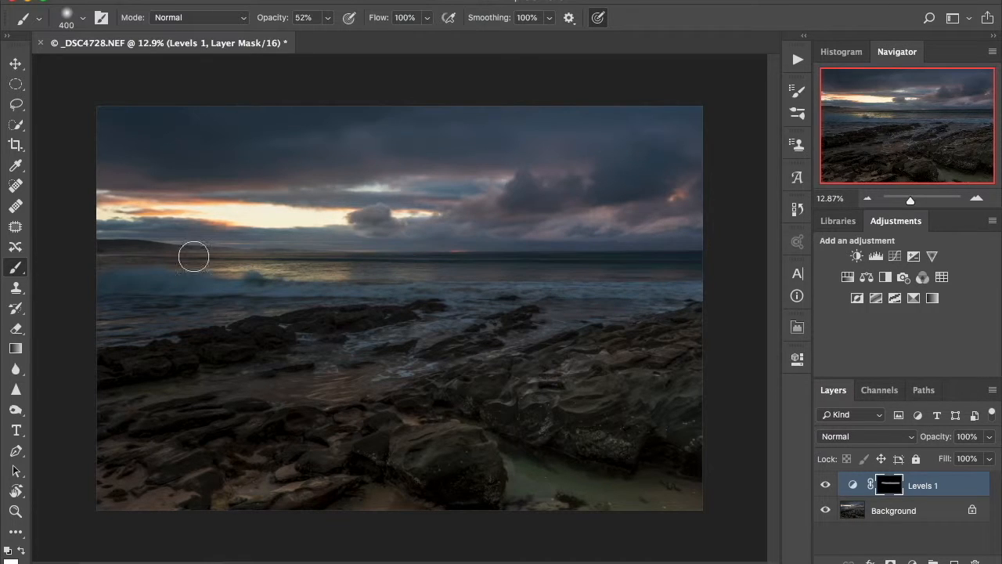
{"action": "left_click_drag", "start_coordinate": [196, 272], "coordinate": [574, 279]}
{"action": "mouse_move", "coordinate": [295, 264]}
{"action": "left_mouse_down"}
{"action": "mouse_move", "coordinate": [543, 279]}
{"action": "mouse_move", "coordinate": [631, 269]}
{"action": "mouse_move", "coordinate": [666, 282]}
{"action": "left_mouse_up"}
{"action": "mouse_move", "coordinate": [130, 268]}
{"action": "left_mouse_down"}
{"action": "mouse_move", "coordinate": [209, 293]}
{"action": "mouse_move", "coordinate": [656, 294]}
{"action": "mouse_move", "coordinate": [704, 300]}
{"action": "left_mouse_up"}
Step: Add a second Levels adjustment layer with midtones 1.20 and highlights 214, and compare the photo with and without it
{"action": "left_click", "coordinate": [876, 258]}
{"action": "left_click", "coordinate": [679, 435]}
{"action": "left_click_drag", "start_coordinate": [679, 436], "coordinate": [667, 436]}
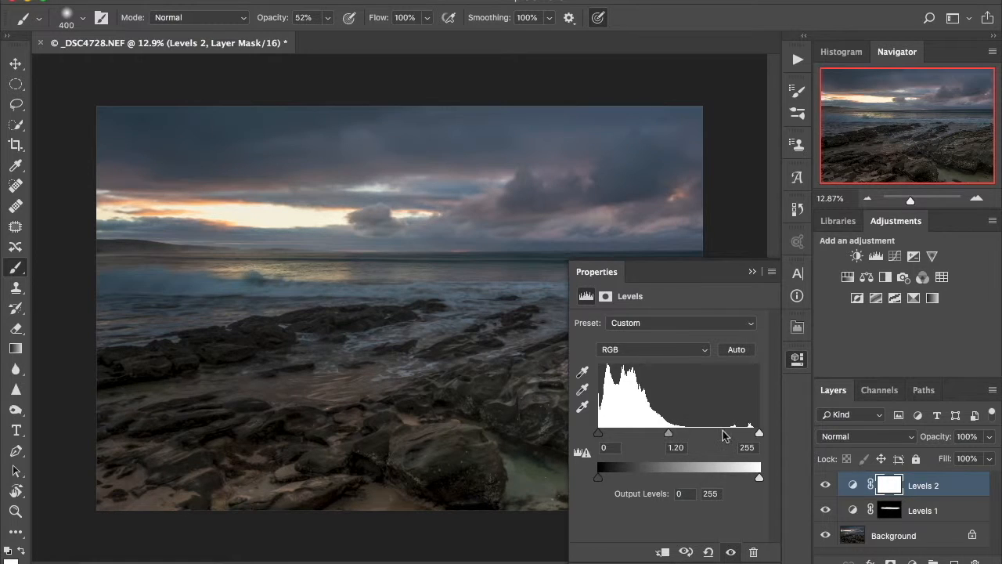
{"action": "left_click", "coordinate": [760, 433]}
{"action": "mouse_move", "coordinate": [748, 436]}
{"action": "left_mouse_down"}
{"action": "mouse_move", "coordinate": [724, 437]}
{"action": "mouse_move", "coordinate": [734, 435]}
{"action": "left_mouse_up"}
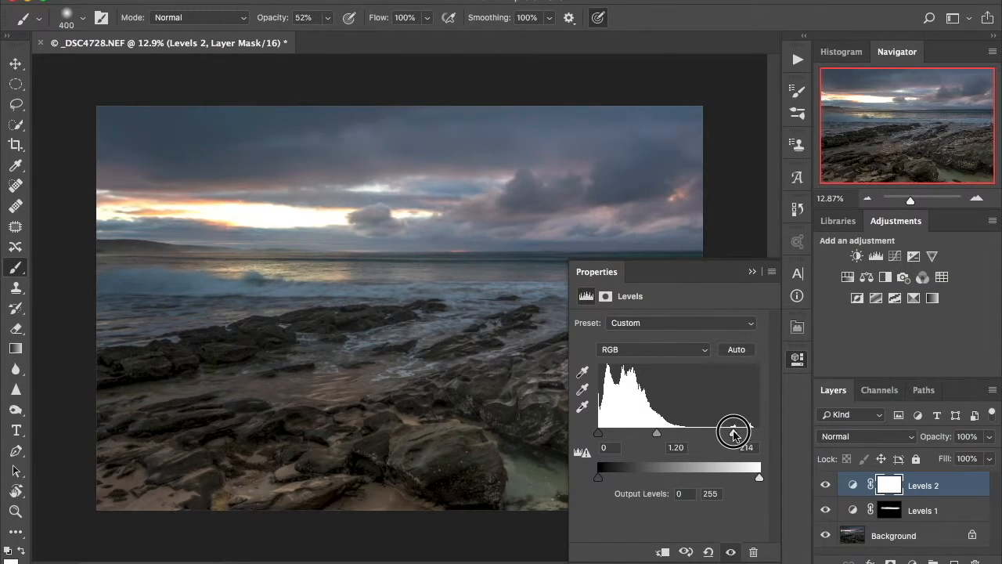
{"action": "left_click", "coordinate": [749, 272]}
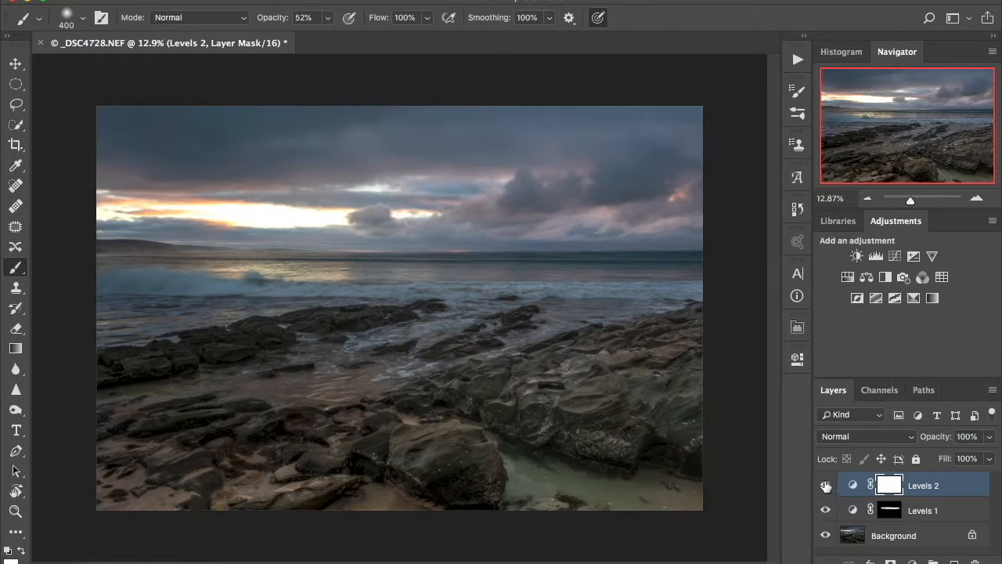
{"action": "left_click", "coordinate": [826, 486]}
{"action": "left_click", "coordinate": [825, 485]}
Step: Invert the Levels 2 mask to black and paint along the breaking waves with a size 250 brush
{"action": "key", "text": "ctrl+i"}
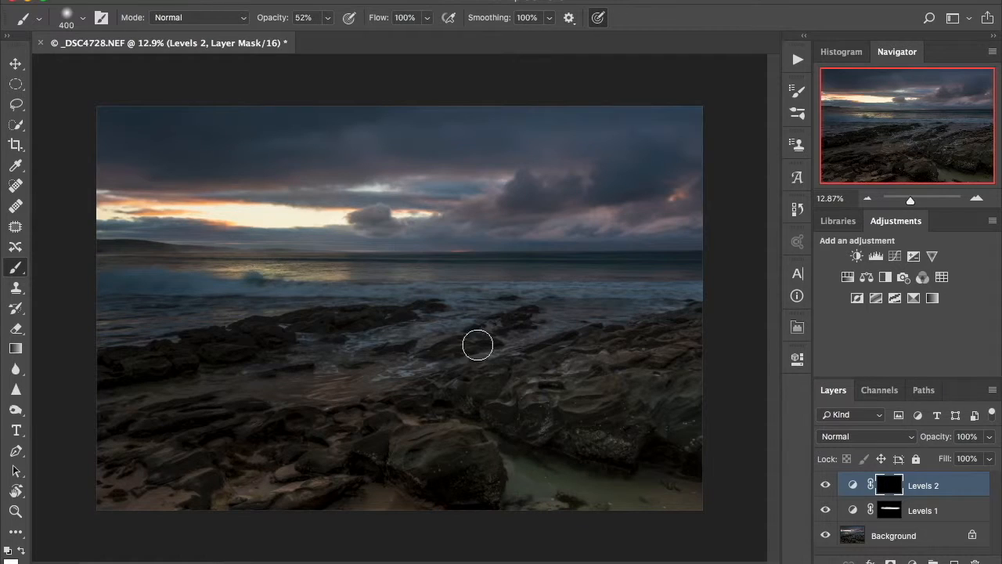
{"action": "key", "text": "bracketleft"}
{"action": "key", "text": "bracketleft"}
{"action": "left_click_drag", "start_coordinate": [100, 283], "coordinate": [691, 294]}
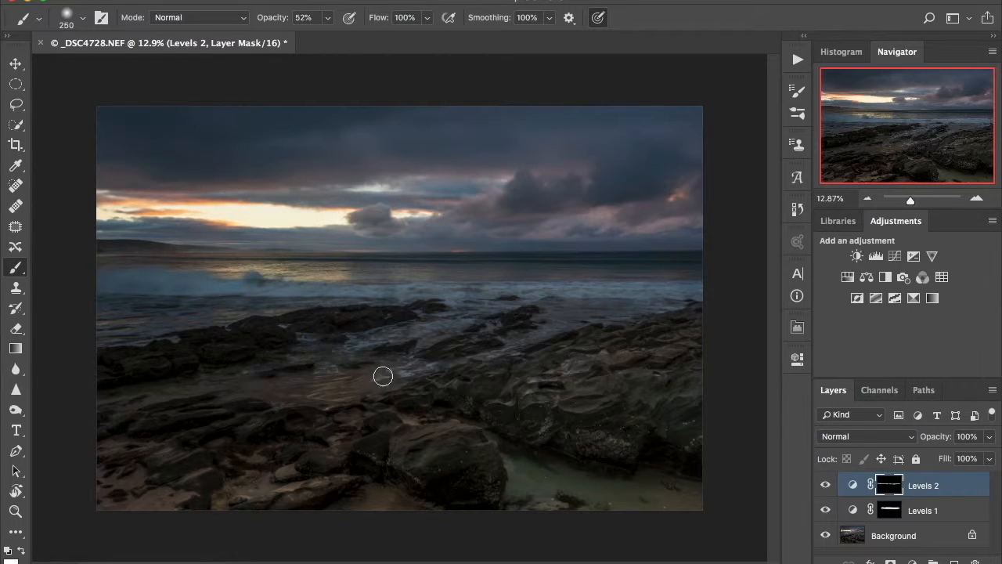
Step: Paint the Levels 2 brightening onto the water flowing between the rocks and over the wet sand, checking it against the hidden layer
{"action": "left_click", "coordinate": [410, 369]}
{"action": "left_click", "coordinate": [373, 336]}
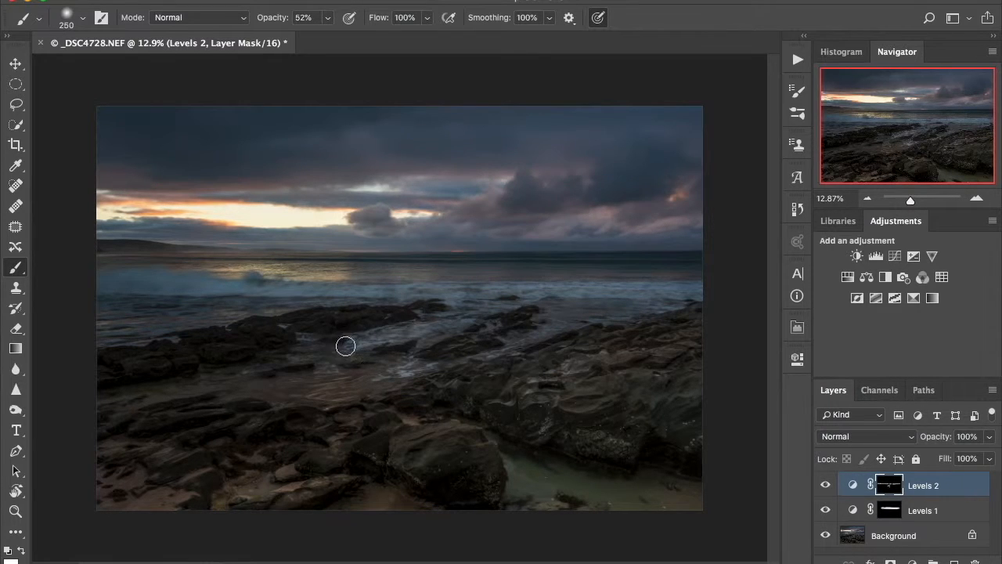
{"action": "left_click_drag", "start_coordinate": [454, 330], "coordinate": [414, 346]}
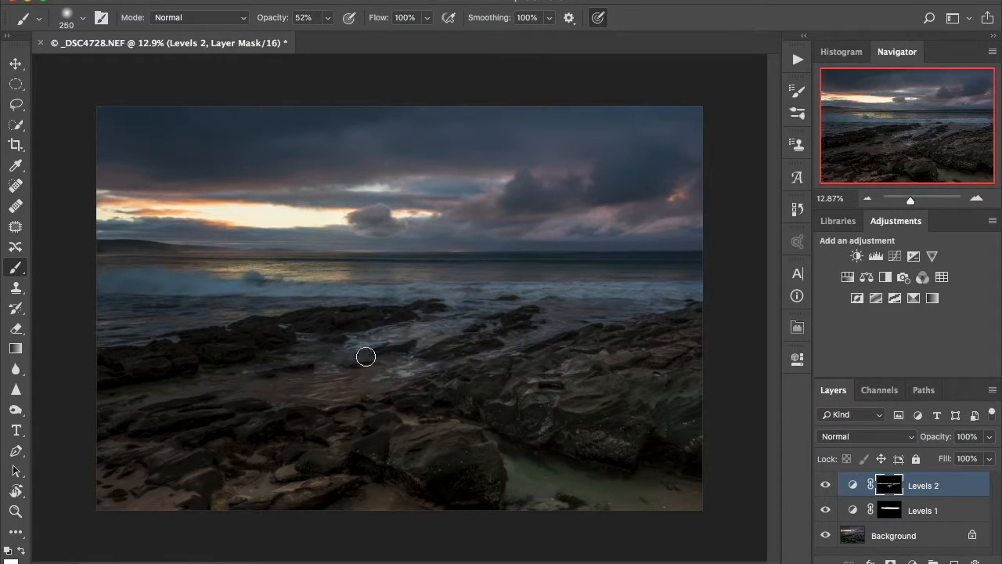
{"action": "left_click", "coordinate": [309, 342]}
{"action": "mouse_move", "coordinate": [491, 325]}
{"action": "left_mouse_down"}
{"action": "mouse_move", "coordinate": [431, 352]}
{"action": "mouse_move", "coordinate": [441, 351]}
{"action": "mouse_move", "coordinate": [424, 366]}
{"action": "left_mouse_up"}
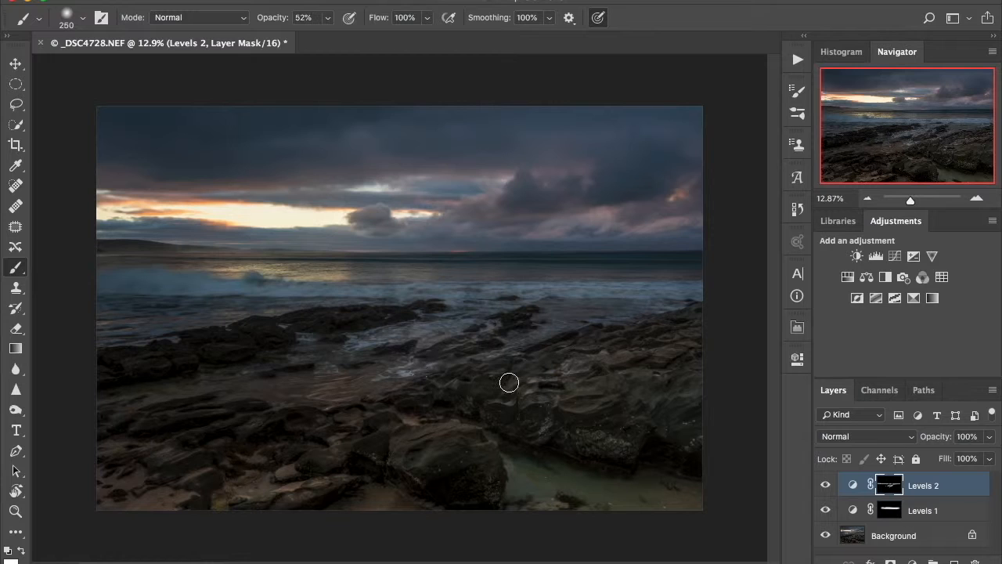
{"action": "left_click_drag", "start_coordinate": [534, 338], "coordinate": [421, 375]}
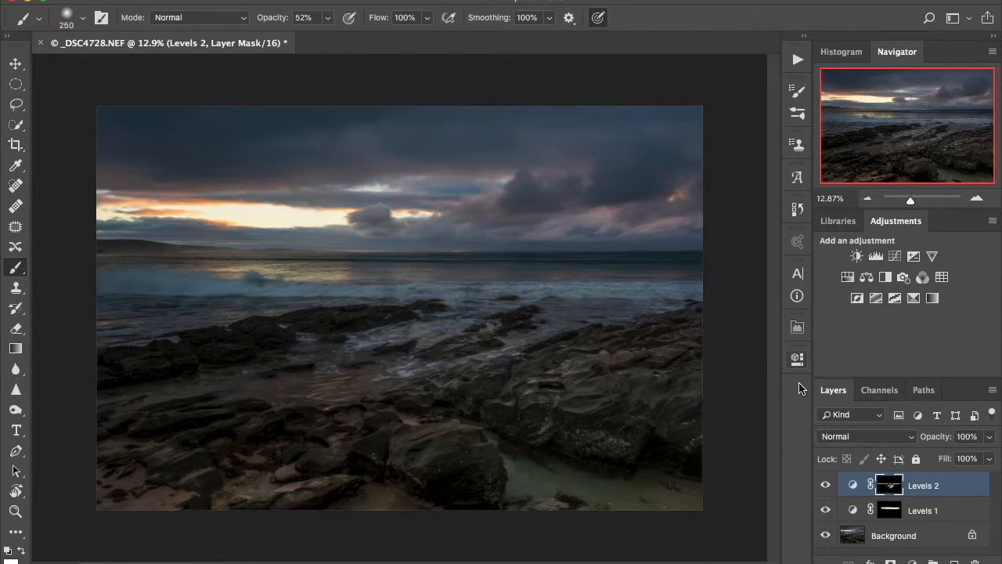
{"action": "left_click", "coordinate": [826, 487]}
{"action": "left_click", "coordinate": [825, 486]}
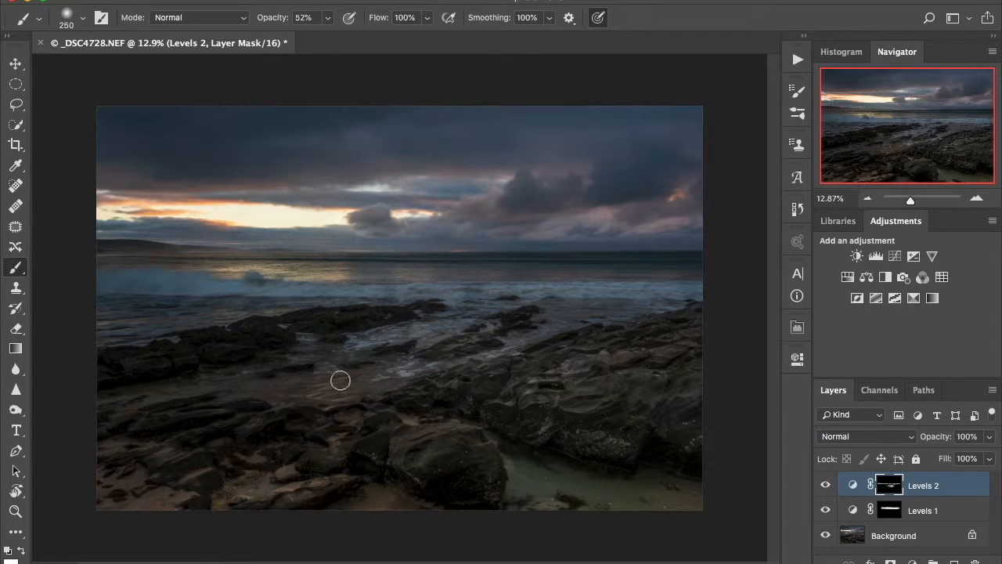
{"action": "left_click_drag", "start_coordinate": [351, 380], "coordinate": [318, 389]}
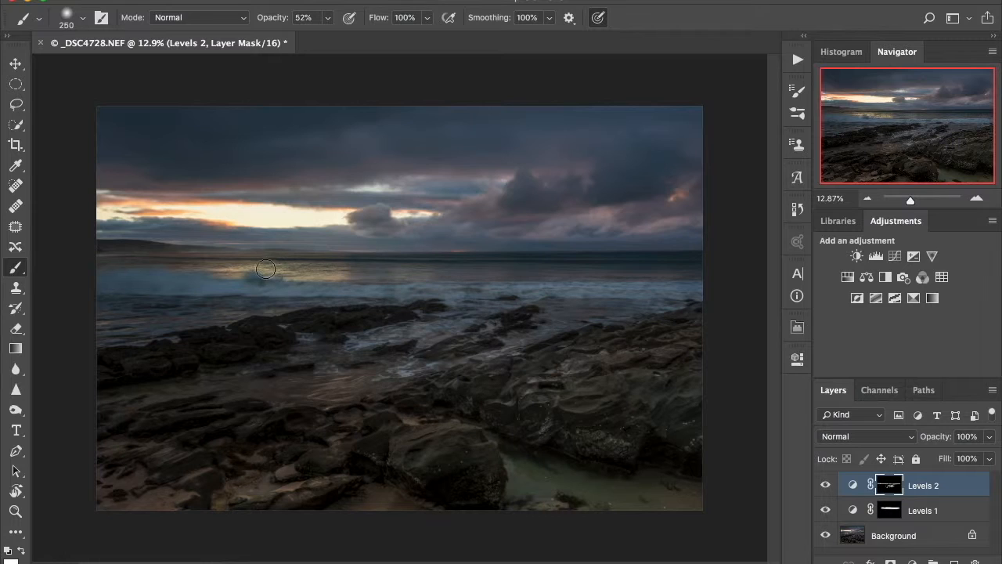
Step: Lower the brush opacity to 11% and softly paint the Levels 2 mask over the sunlit reflection and nearby sea
{"action": "left_click", "coordinate": [328, 17]}
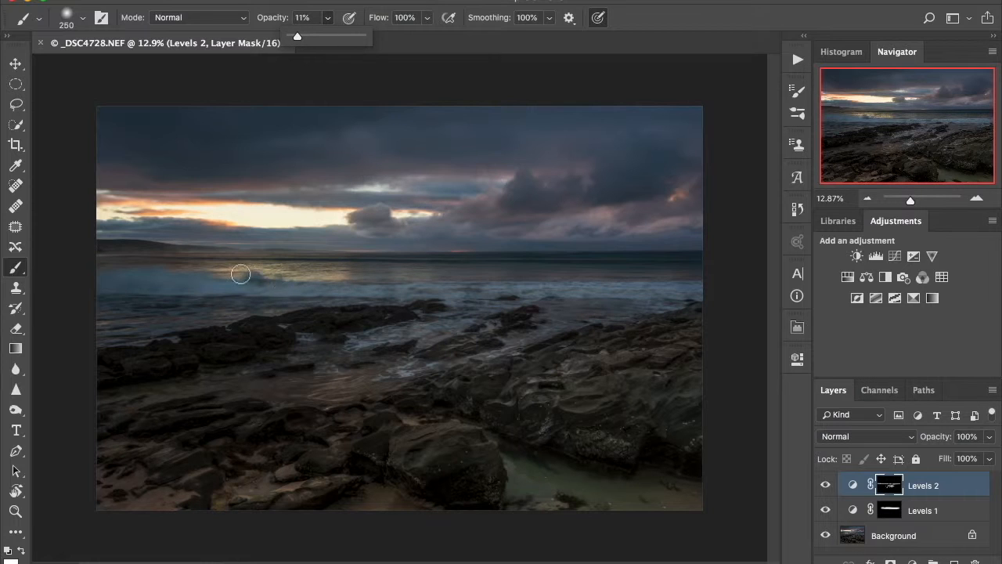
{"action": "mouse_move", "coordinate": [224, 264]}
{"action": "left_mouse_down"}
{"action": "mouse_move", "coordinate": [346, 277]}
{"action": "mouse_move", "coordinate": [335, 276]}
{"action": "left_mouse_up"}
{"action": "left_click_drag", "start_coordinate": [423, 276], "coordinate": [447, 277]}
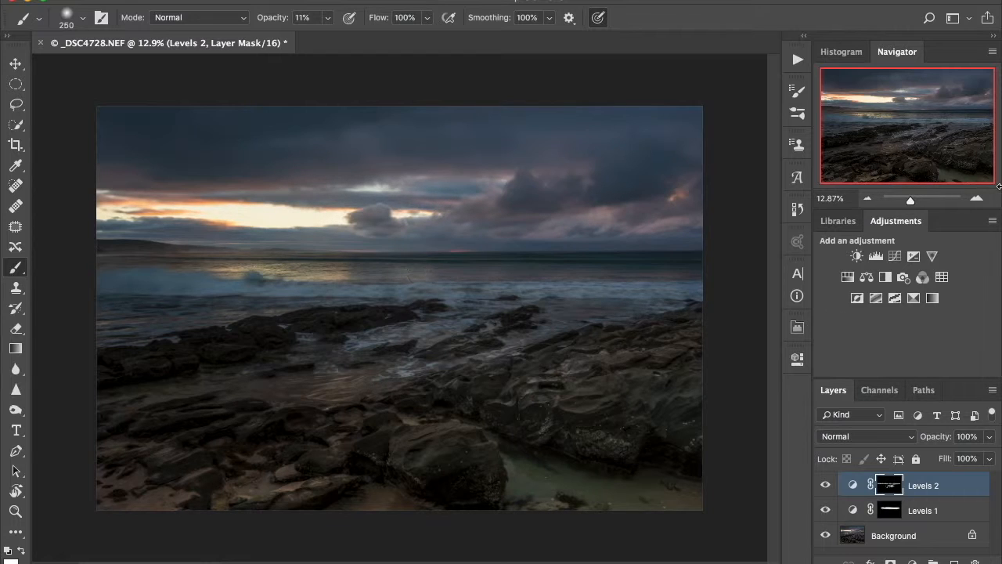
Step: Add a Photo Filter adjustment layer, try Yellow at 36% density, and settle on Warming Filter (85)
{"action": "left_click", "coordinate": [901, 277]}
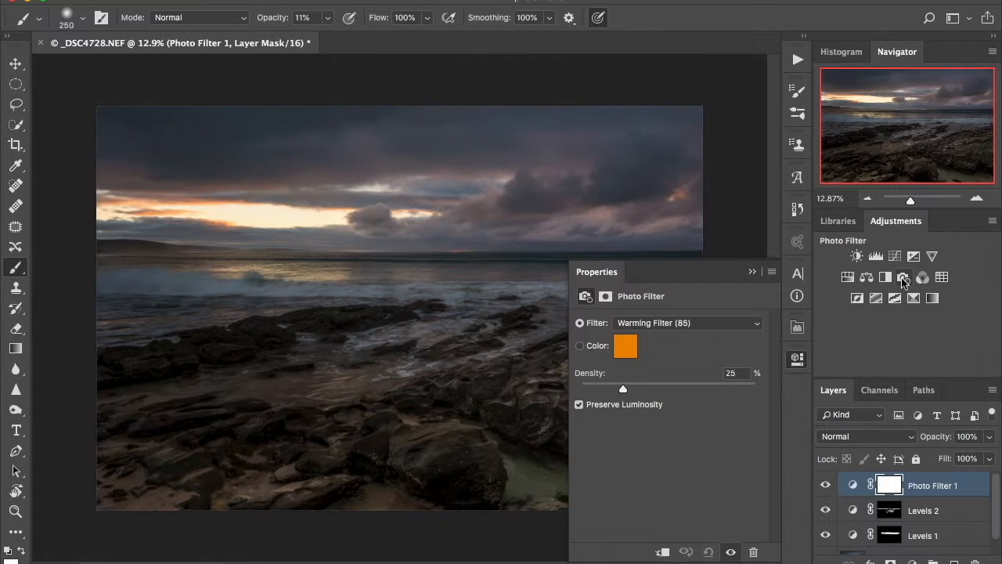
{"action": "left_click", "coordinate": [757, 323]}
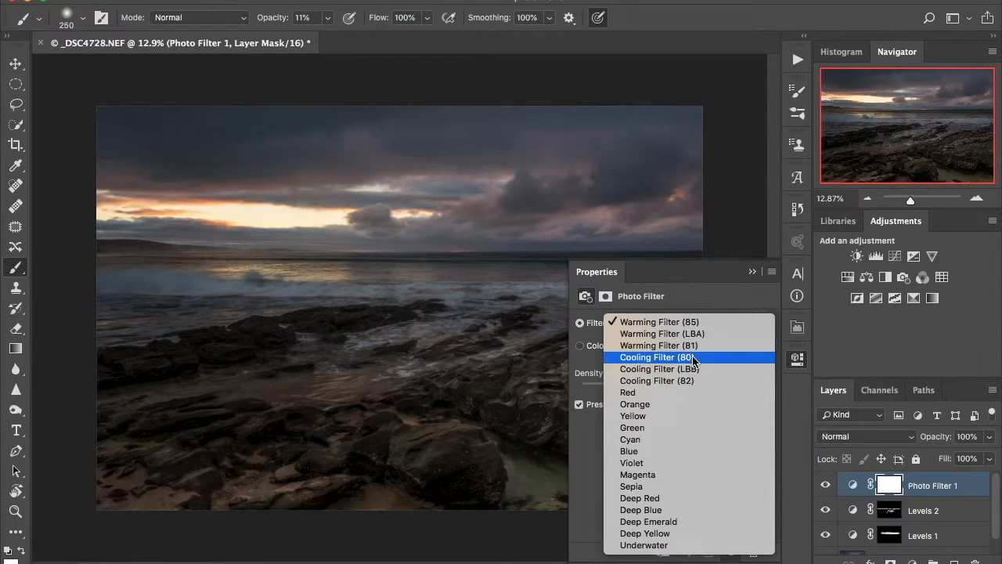
{"action": "left_click", "coordinate": [678, 416]}
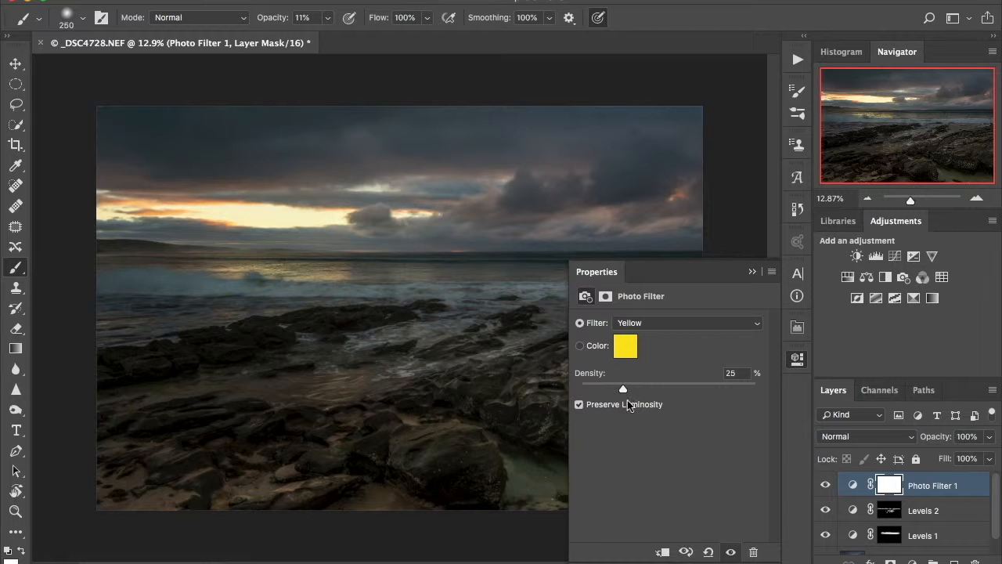
{"action": "mouse_move", "coordinate": [625, 394]}
{"action": "left_mouse_down"}
{"action": "mouse_move", "coordinate": [725, 395]}
{"action": "mouse_move", "coordinate": [643, 389]}
{"action": "left_mouse_up"}
{"action": "left_click", "coordinate": [756, 323]}
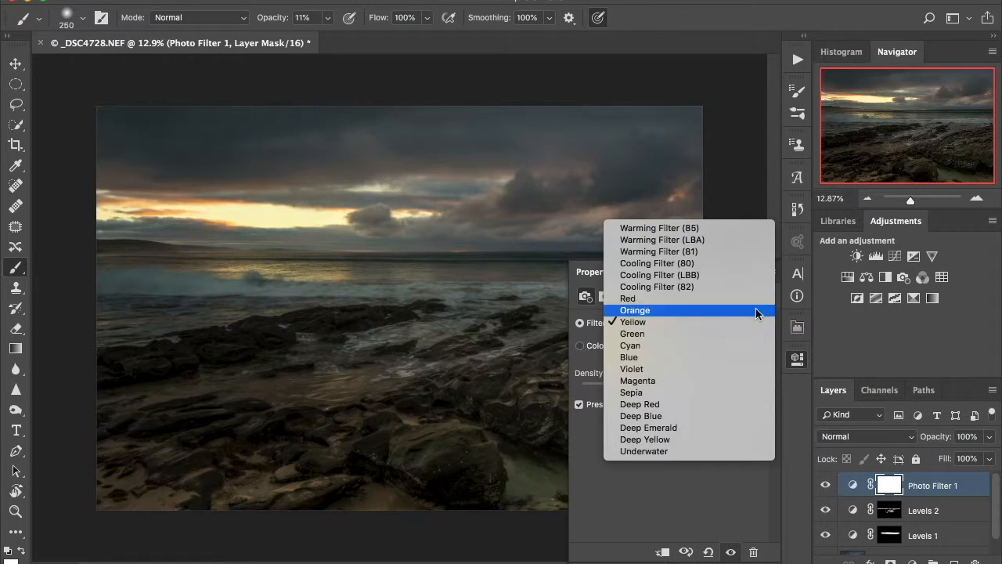
{"action": "left_click", "coordinate": [745, 229]}
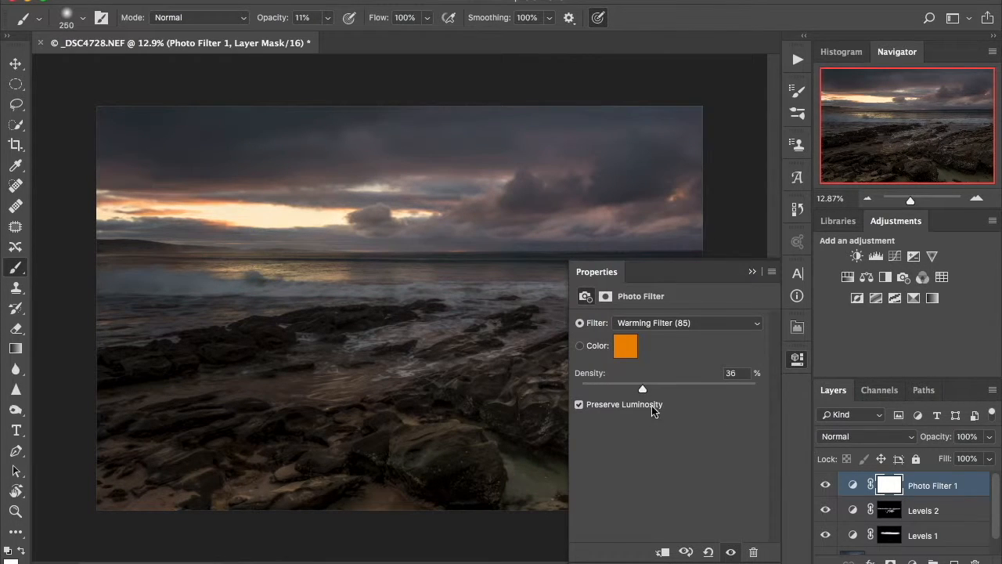
Step: Raise the warming filter's density to about 75% and invert its layer mask to black
{"action": "left_click_drag", "start_coordinate": [643, 389], "coordinate": [712, 385]}
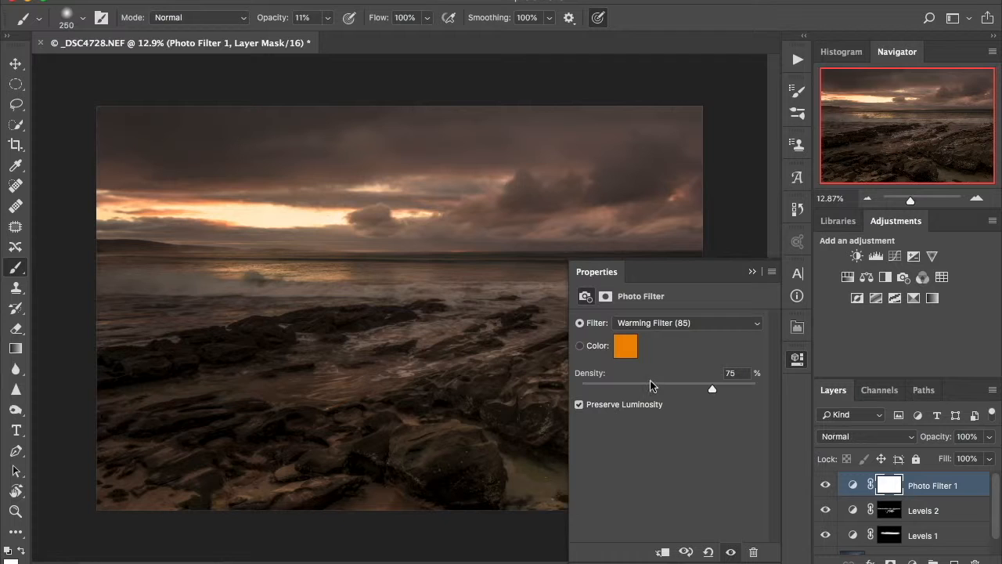
{"action": "mouse_move", "coordinate": [711, 385]}
{"action": "left_mouse_down"}
{"action": "mouse_move", "coordinate": [763, 395]}
{"action": "mouse_move", "coordinate": [700, 392]}
{"action": "mouse_move", "coordinate": [716, 394]}
{"action": "left_mouse_up"}
{"action": "left_click", "coordinate": [753, 272]}
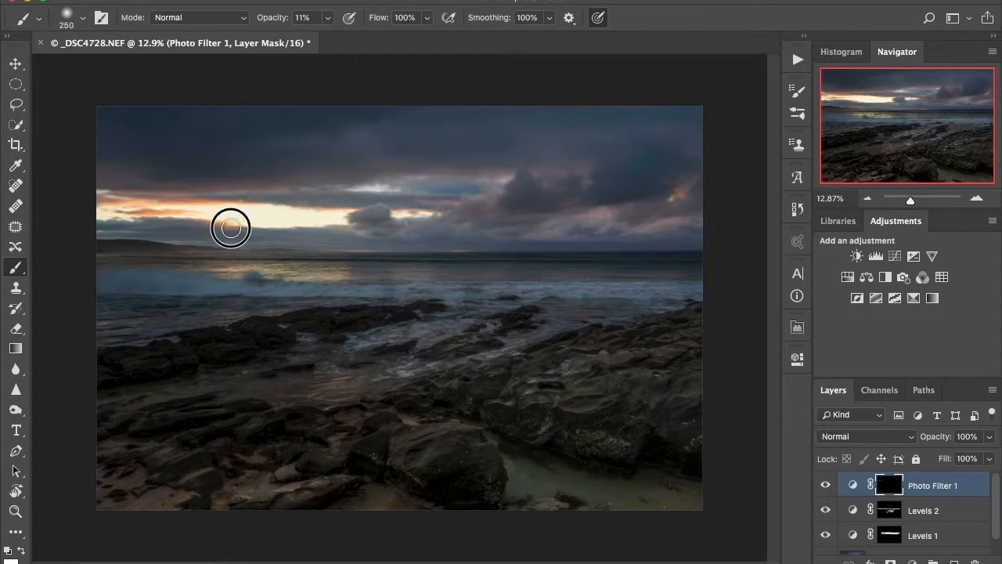
Step: Paint the warming filter at 11% opacity onto the sunlit cloud band and cloud edges, and compare with the layer hidden
{"action": "left_click_drag", "start_coordinate": [328, 222], "coordinate": [335, 222]}
{"action": "left_click_drag", "start_coordinate": [212, 214], "coordinate": [350, 222]}
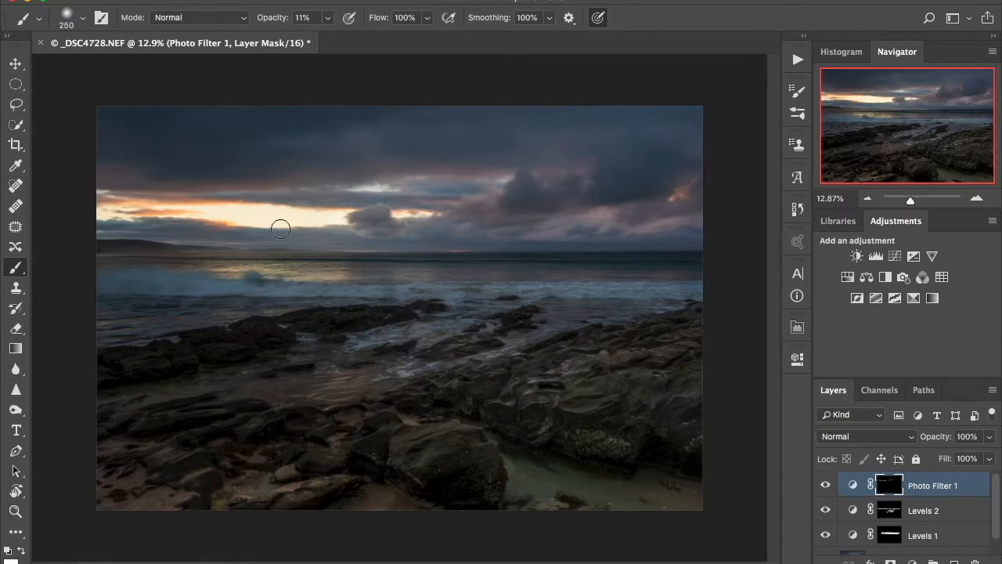
{"action": "mouse_move", "coordinate": [99, 180]}
{"action": "left_mouse_down"}
{"action": "mouse_move", "coordinate": [161, 195]}
{"action": "mouse_move", "coordinate": [139, 195]}
{"action": "mouse_move", "coordinate": [262, 184]}
{"action": "left_mouse_up"}
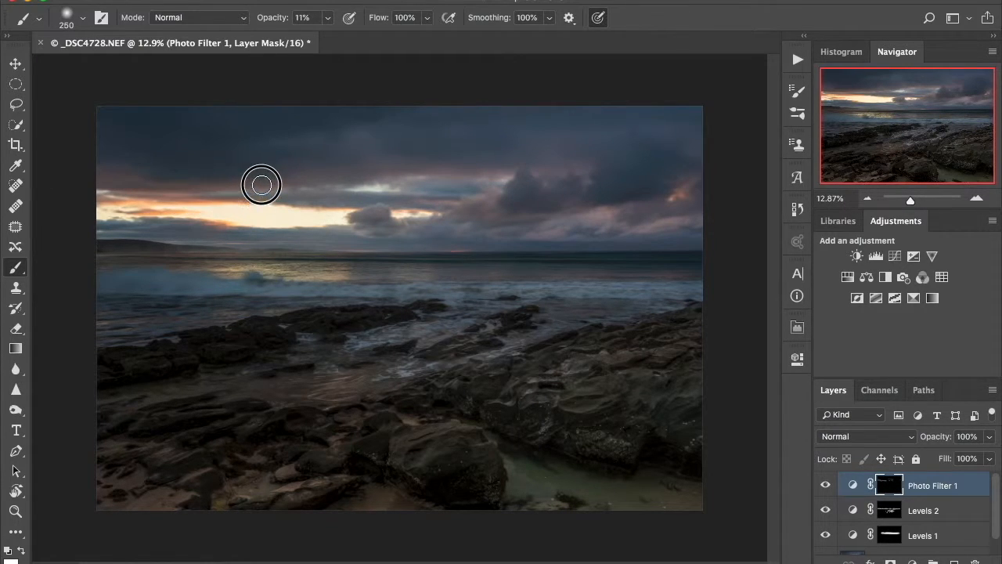
{"action": "mouse_move", "coordinate": [108, 208]}
{"action": "left_mouse_down"}
{"action": "mouse_move", "coordinate": [204, 226]}
{"action": "mouse_move", "coordinate": [321, 221]}
{"action": "left_mouse_up"}
{"action": "left_click_drag", "start_coordinate": [143, 206], "coordinate": [322, 224]}
{"action": "left_click_drag", "start_coordinate": [199, 197], "coordinate": [302, 212]}
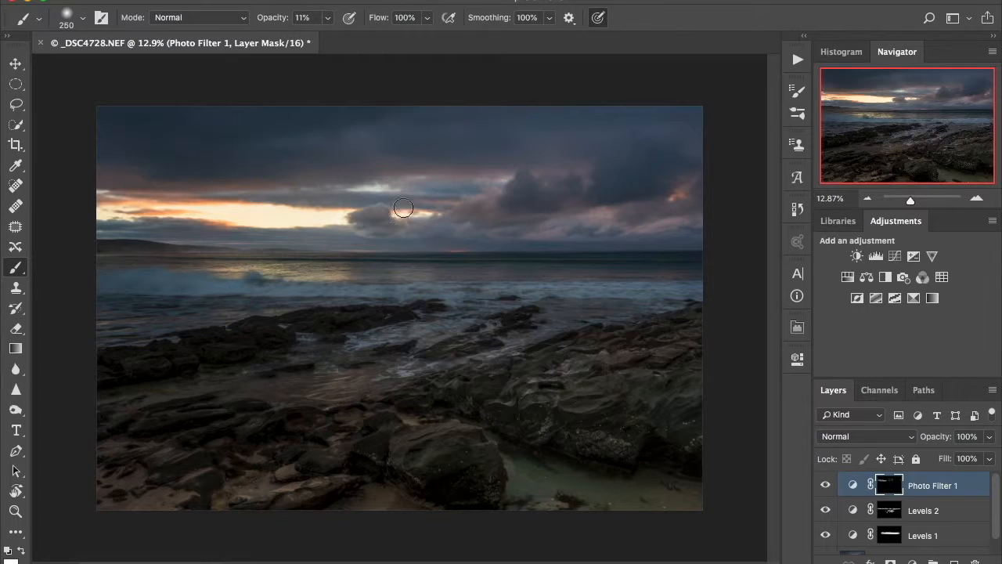
{"action": "mouse_move", "coordinate": [437, 218]}
{"action": "left_mouse_down"}
{"action": "mouse_move", "coordinate": [393, 210]}
{"action": "mouse_move", "coordinate": [425, 217]}
{"action": "mouse_move", "coordinate": [390, 230]}
{"action": "mouse_move", "coordinate": [410, 223]}
{"action": "mouse_move", "coordinate": [211, 208]}
{"action": "mouse_move", "coordinate": [326, 224]}
{"action": "left_mouse_up"}
{"action": "mouse_move", "coordinate": [219, 217]}
{"action": "left_mouse_down"}
{"action": "mouse_move", "coordinate": [324, 221]}
{"action": "mouse_move", "coordinate": [312, 227]}
{"action": "left_mouse_up"}
{"action": "left_click", "coordinate": [825, 486]}
{"action": "left_click", "coordinate": [825, 486]}
Step: Raise the brush opacity to 29%, paint more of the warming filter onto the brightest cloud band, and compare with the layer hidden
{"action": "left_click", "coordinate": [327, 18]}
{"action": "left_click_drag", "start_coordinate": [327, 35], "coordinate": [339, 35]}
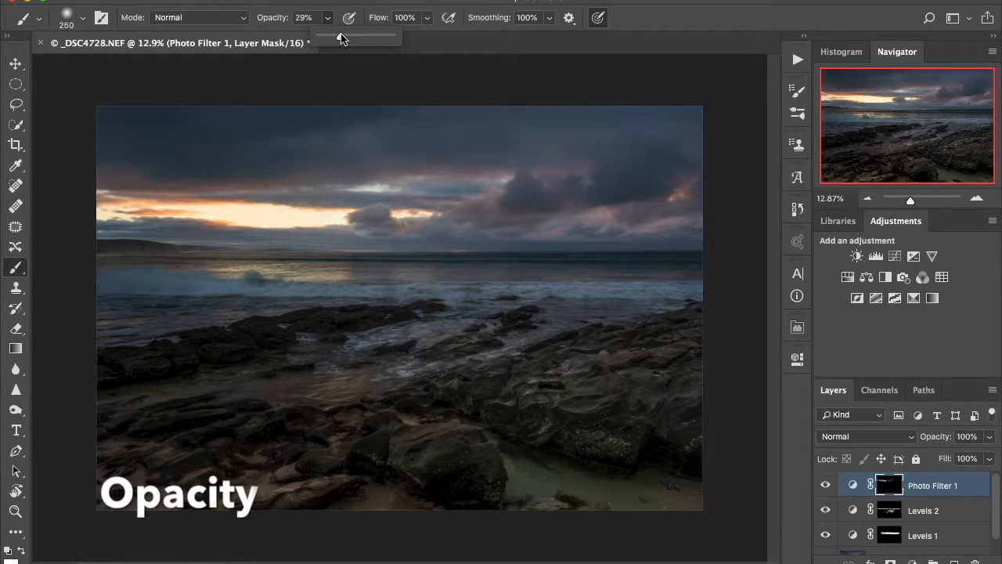
{"action": "mouse_move", "coordinate": [249, 217]}
{"action": "left_mouse_down"}
{"action": "mouse_move", "coordinate": [331, 216]}
{"action": "mouse_move", "coordinate": [313, 217]}
{"action": "left_mouse_up"}
{"action": "left_click_drag", "start_coordinate": [244, 214], "coordinate": [339, 216]}
{"action": "left_click_drag", "start_coordinate": [243, 210], "coordinate": [332, 218]}
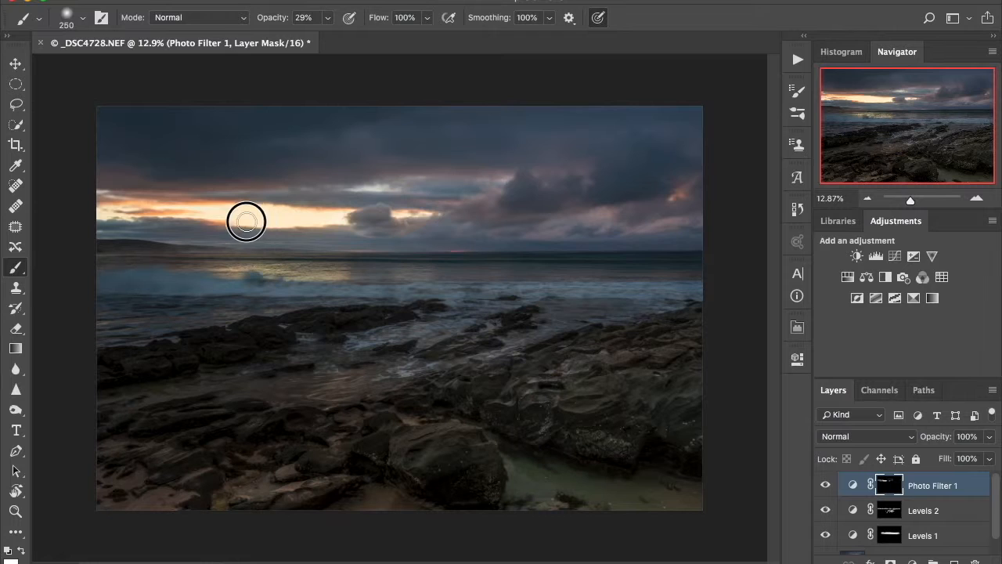
{"action": "left_click", "coordinate": [825, 485]}
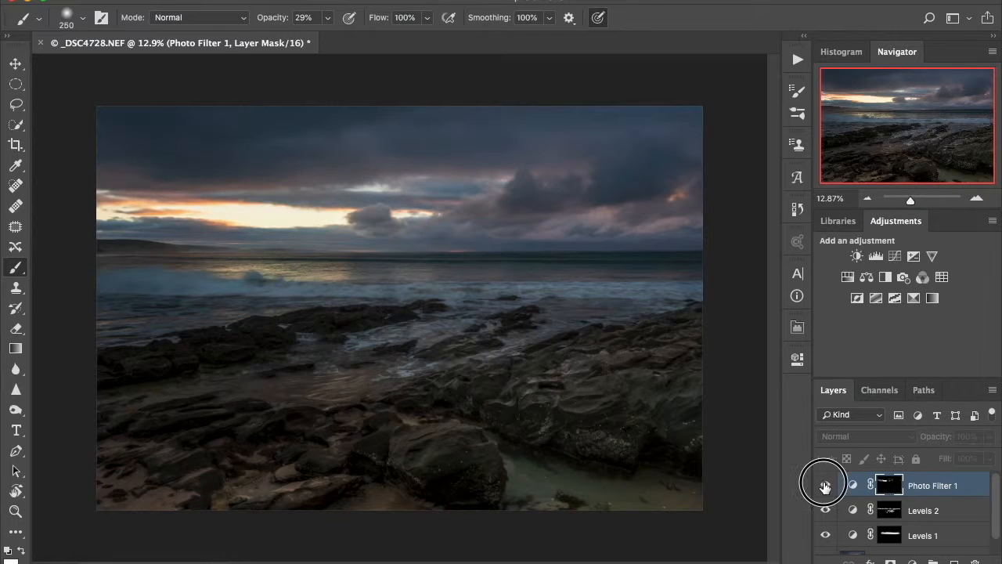
{"action": "left_click", "coordinate": [826, 486]}
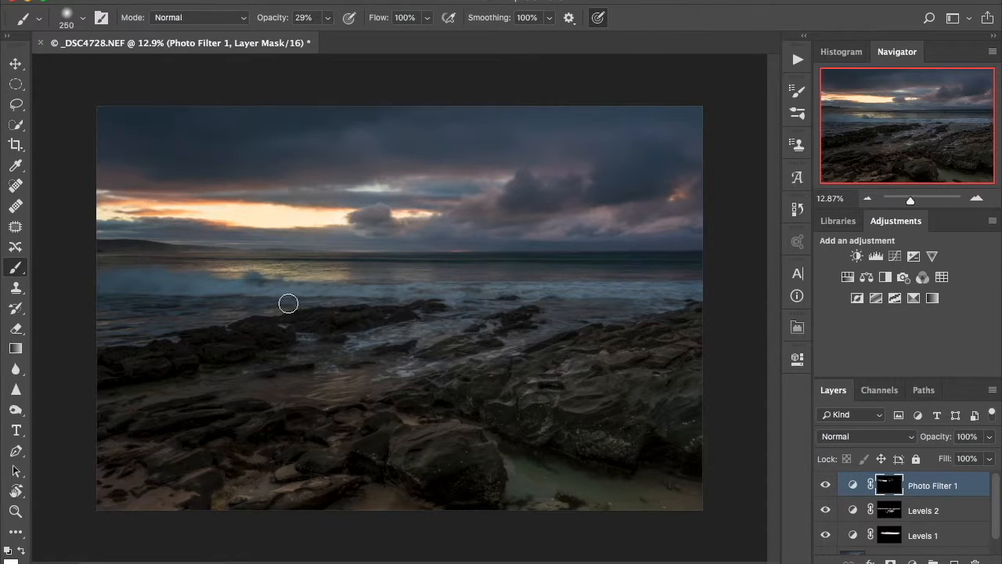
Step: Lower the brush opacity to 5% and paint the warming filter lightly over the sunlit reflection and surf
{"action": "left_click", "coordinate": [327, 18]}
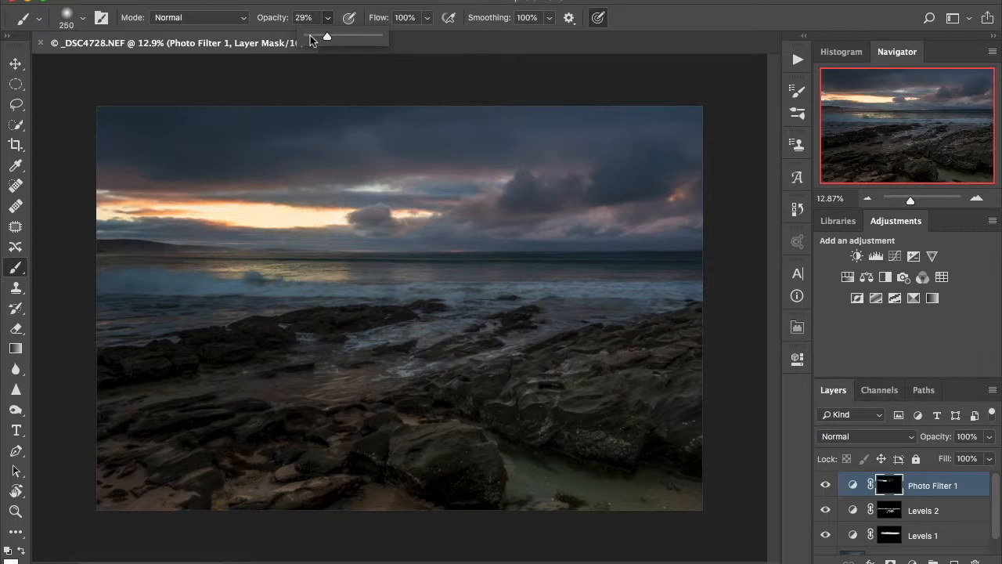
{"action": "left_click", "coordinate": [310, 36]}
{"action": "mouse_move", "coordinate": [227, 270]}
{"action": "left_mouse_down"}
{"action": "mouse_move", "coordinate": [212, 266]}
{"action": "mouse_move", "coordinate": [354, 275]}
{"action": "left_mouse_up"}
{"action": "mouse_move", "coordinate": [438, 269]}
{"action": "left_mouse_down"}
{"action": "mouse_move", "coordinate": [395, 277]}
{"action": "mouse_move", "coordinate": [422, 289]}
{"action": "left_mouse_up"}
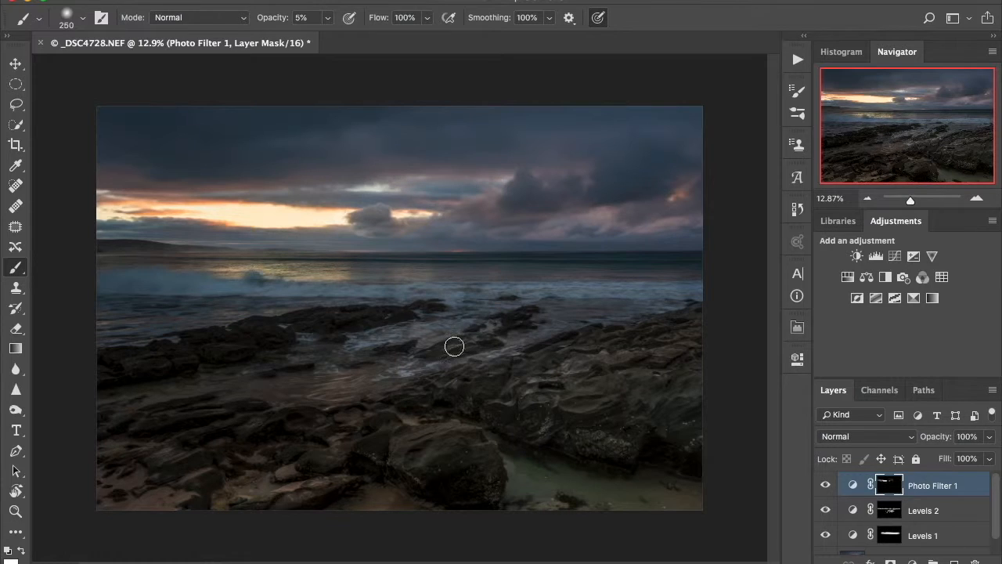
Step: Paint the warming filter at 5% opacity over the foreground water and rocks, and compare with the layer hidden
{"action": "mouse_move", "coordinate": [428, 348]}
{"action": "left_mouse_down"}
{"action": "mouse_move", "coordinate": [501, 317]}
{"action": "mouse_move", "coordinate": [430, 343]}
{"action": "mouse_move", "coordinate": [478, 346]}
{"action": "mouse_move", "coordinate": [439, 368]}
{"action": "left_mouse_up"}
{"action": "left_click_drag", "start_coordinate": [399, 395], "coordinate": [345, 405]}
{"action": "left_click_drag", "start_coordinate": [598, 347], "coordinate": [538, 383]}
{"action": "left_click_drag", "start_coordinate": [627, 363], "coordinate": [581, 379]}
{"action": "left_click", "coordinate": [569, 354]}
{"action": "left_click", "coordinate": [313, 440]}
{"action": "left_click", "coordinate": [463, 347]}
{"action": "left_click", "coordinate": [431, 350]}
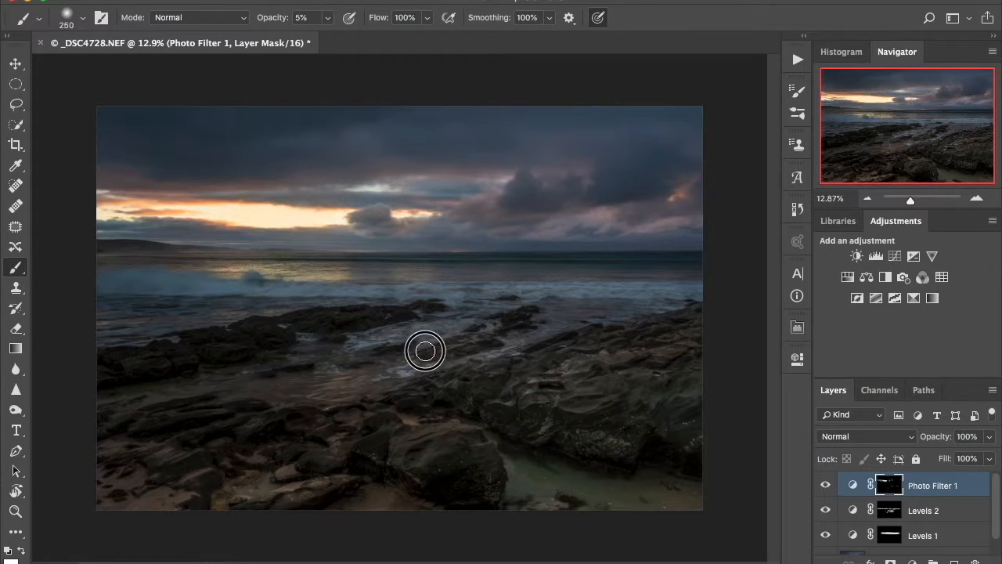
{"action": "left_click", "coordinate": [824, 485]}
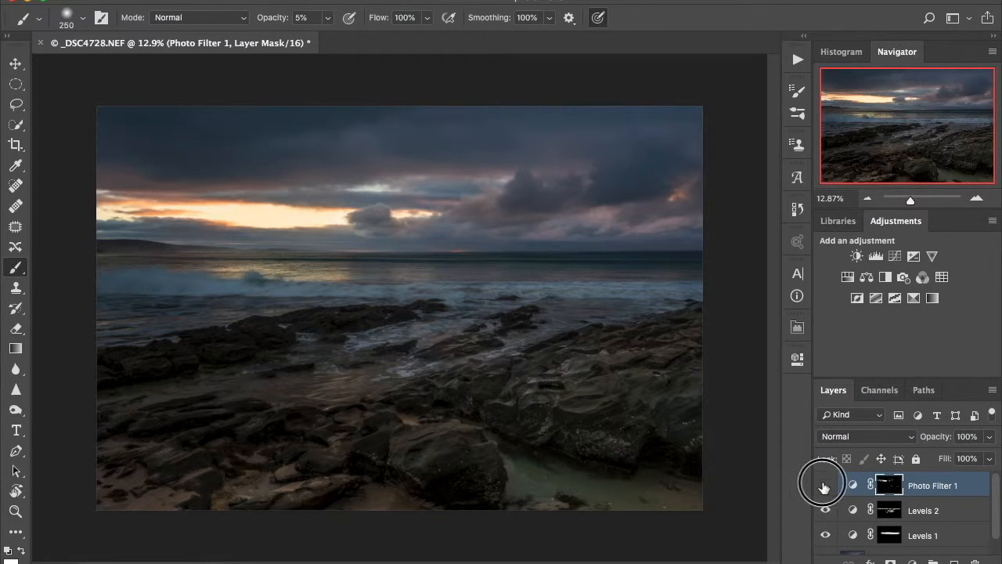
{"action": "left_click", "coordinate": [824, 485]}
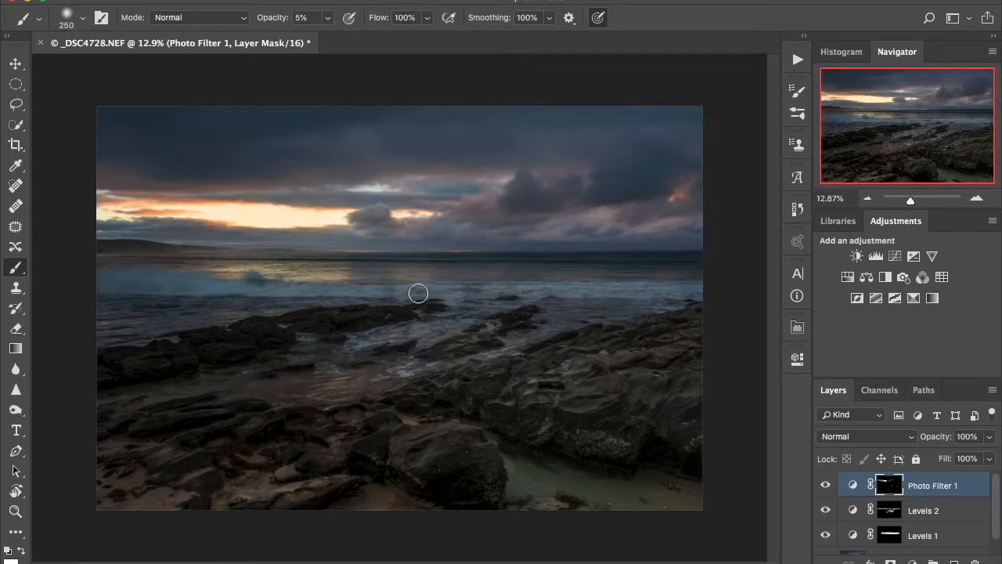
Step: Play the Autumn Eff action with a Gaussian Blur radius of 21.9 pixels and discard the layer it produces
{"action": "left_click", "coordinate": [797, 59]}
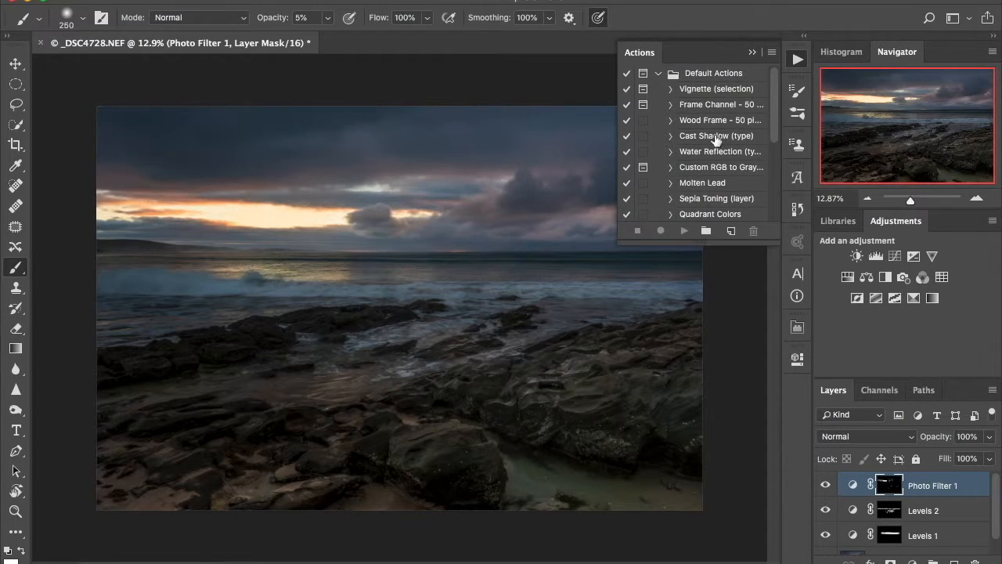
{"action": "scroll", "coordinate": [717, 140], "scroll_direction": "down", "scroll_amount": 5}
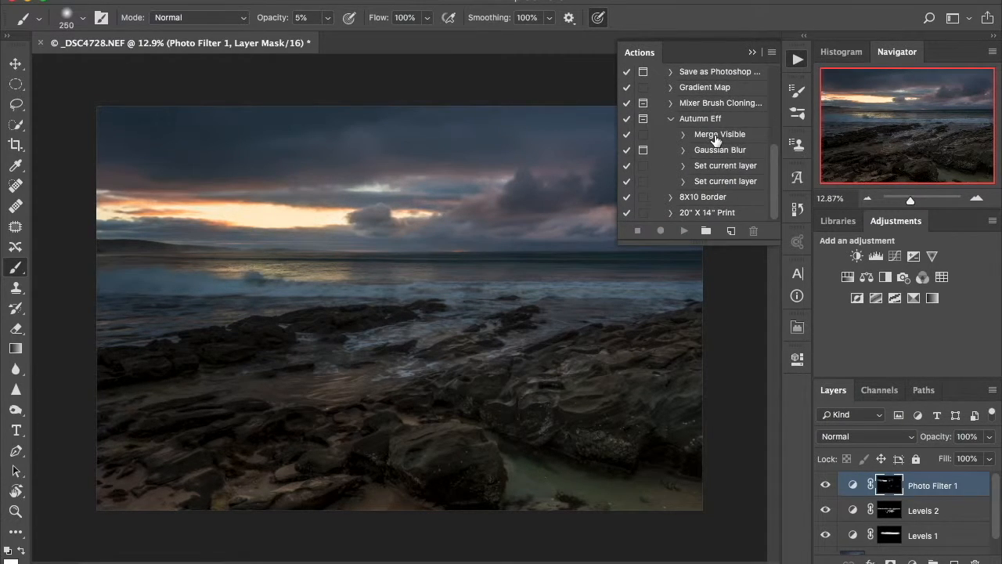
{"action": "left_click", "coordinate": [690, 119]}
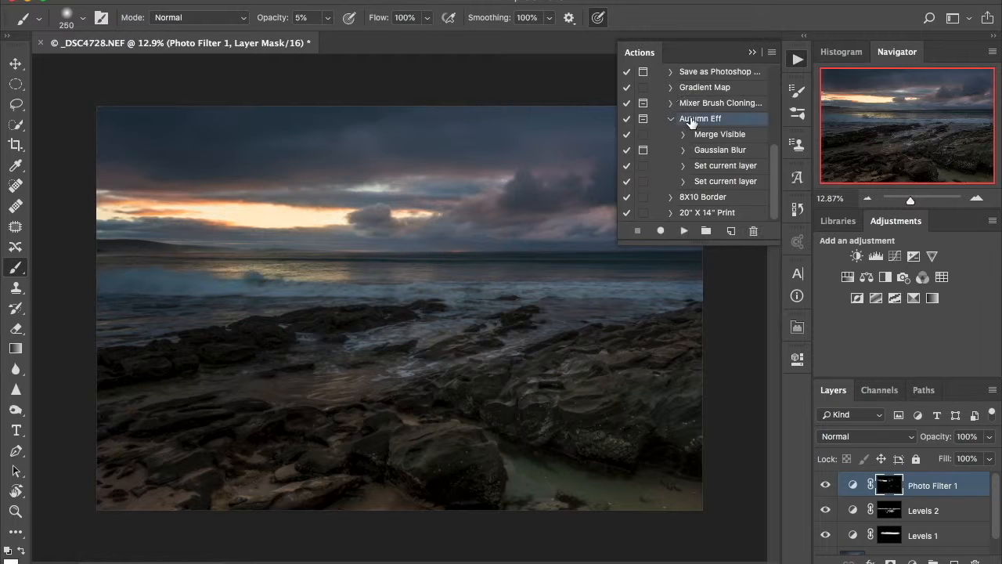
{"action": "left_click", "coordinate": [682, 233]}
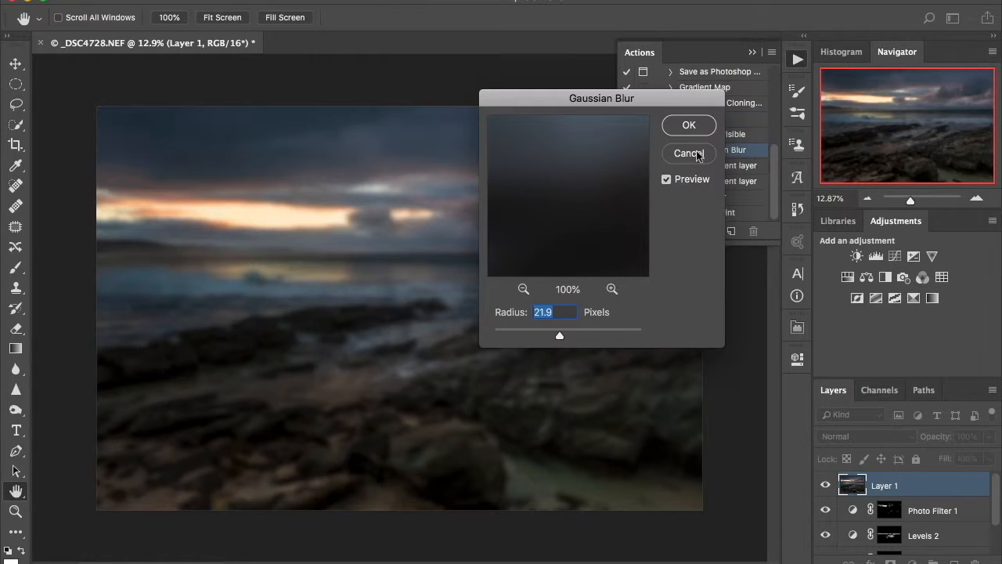
{"action": "left_click", "coordinate": [699, 128]}
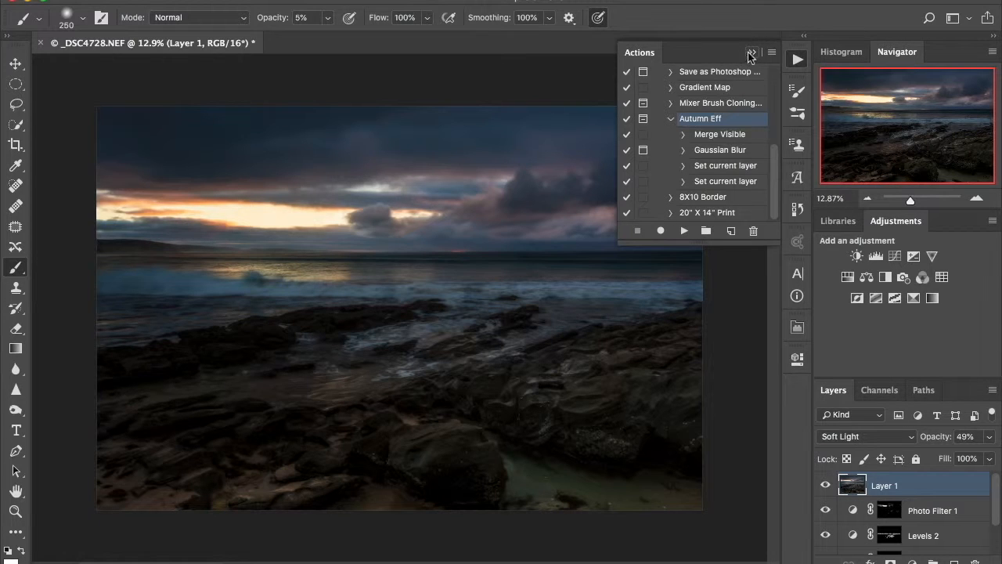
{"action": "left_click", "coordinate": [754, 51]}
{"action": "left_click_drag", "start_coordinate": [949, 489], "coordinate": [976, 562]}
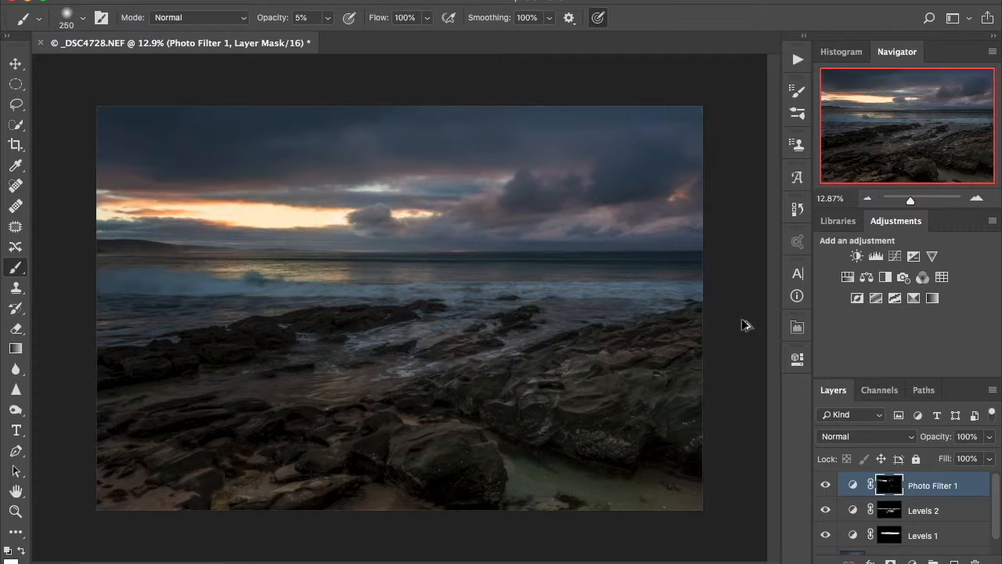
Step: Stamp all visible layers into a new top layer and apply a Gaussian Blur of 21.9 pixels to it
{"action": "key", "text": "super+alt+shift+e"}
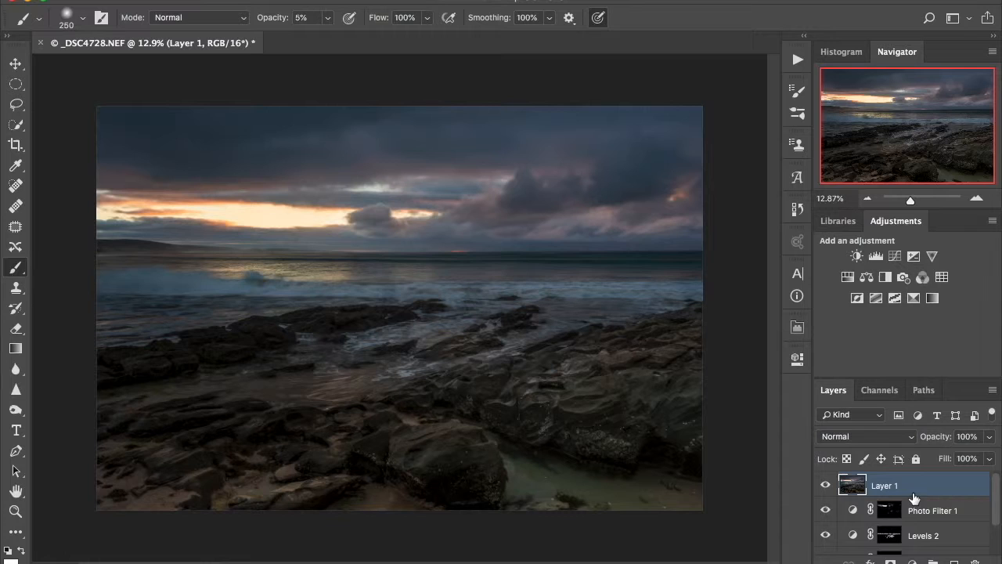
{"action": "scroll", "coordinate": [908, 530], "scroll_direction": "down", "scroll_amount": 2}
{"action": "scroll", "coordinate": [900, 517], "scroll_direction": "up", "scroll_amount": 2}
{"action": "left_click", "coordinate": [380, 0]}
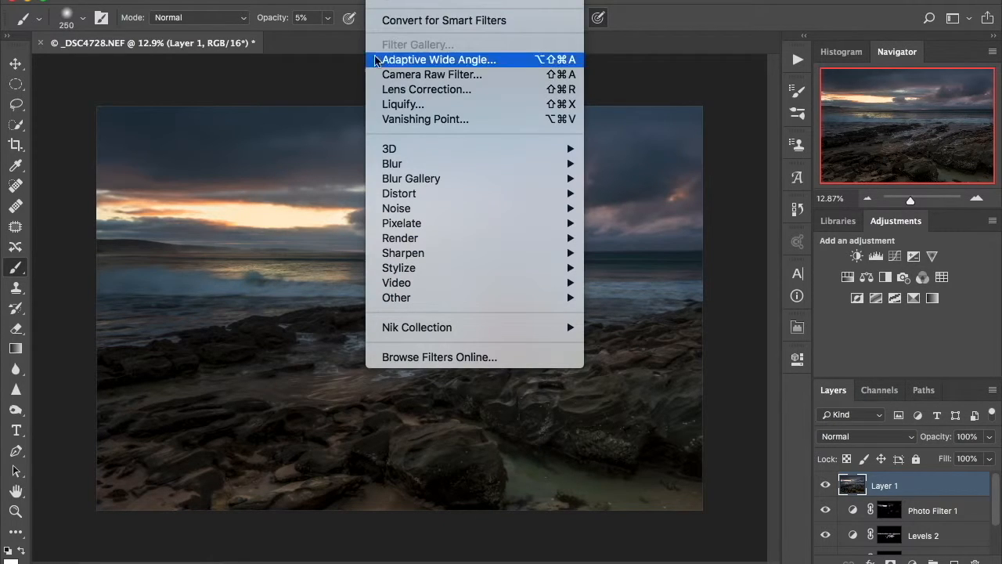
{"action": "mouse_move", "coordinate": [438, 166]}
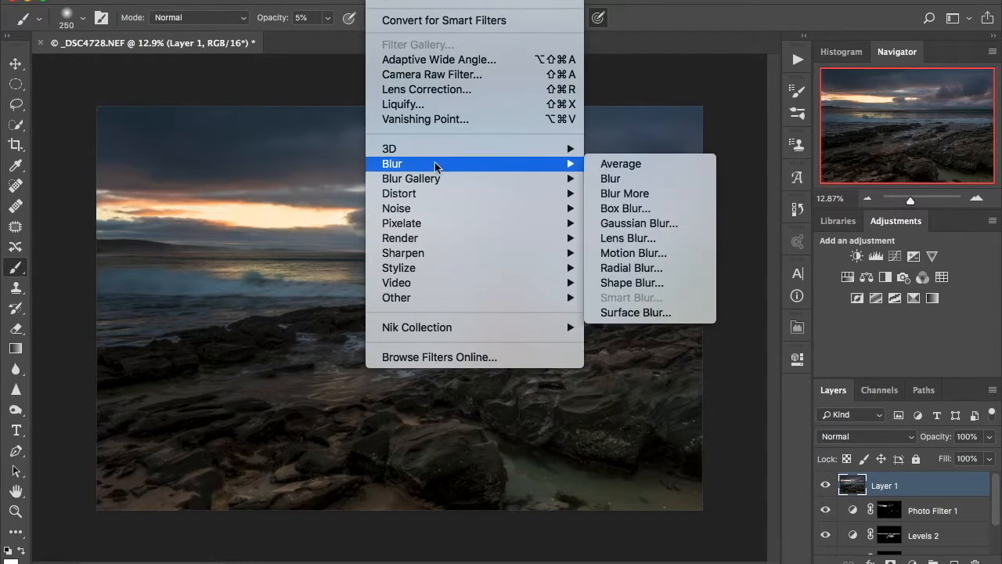
{"action": "left_click", "coordinate": [611, 225]}
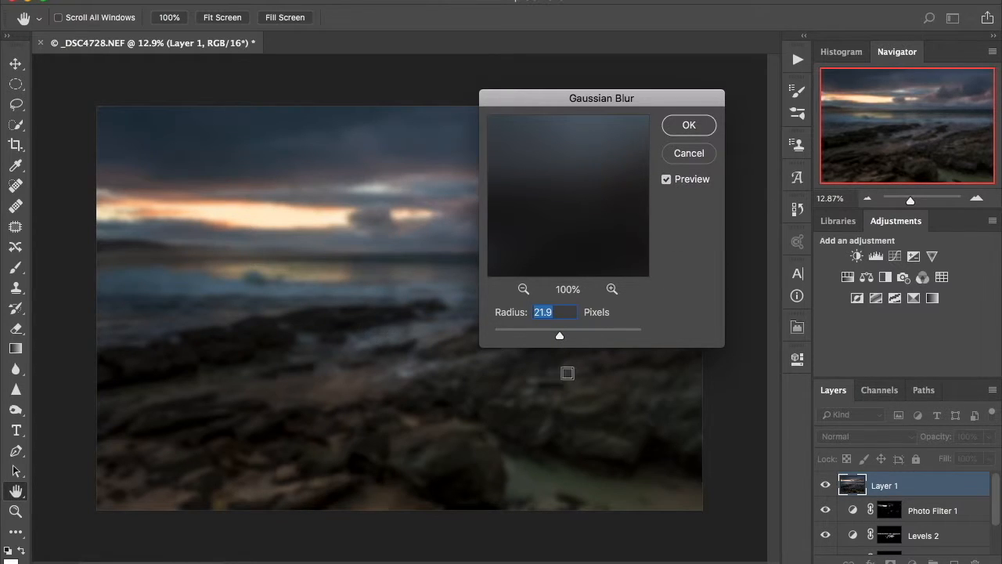
{"action": "left_click", "coordinate": [691, 126]}
{"action": "key", "text": "b"}
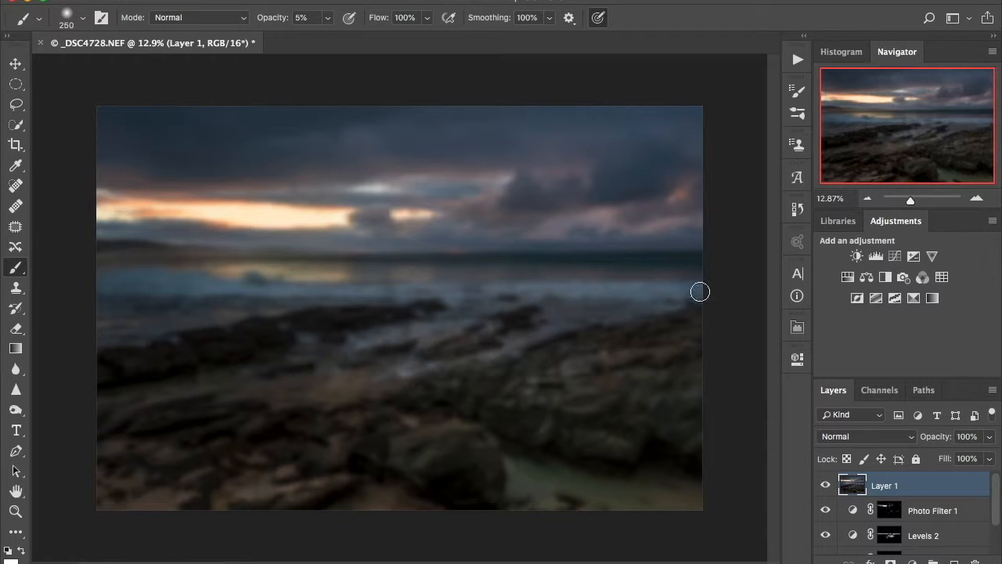
Step: Blend the blurred layer in Overlay mode at 34% opacity and compare with the layer hidden
{"action": "left_click", "coordinate": [877, 440]}
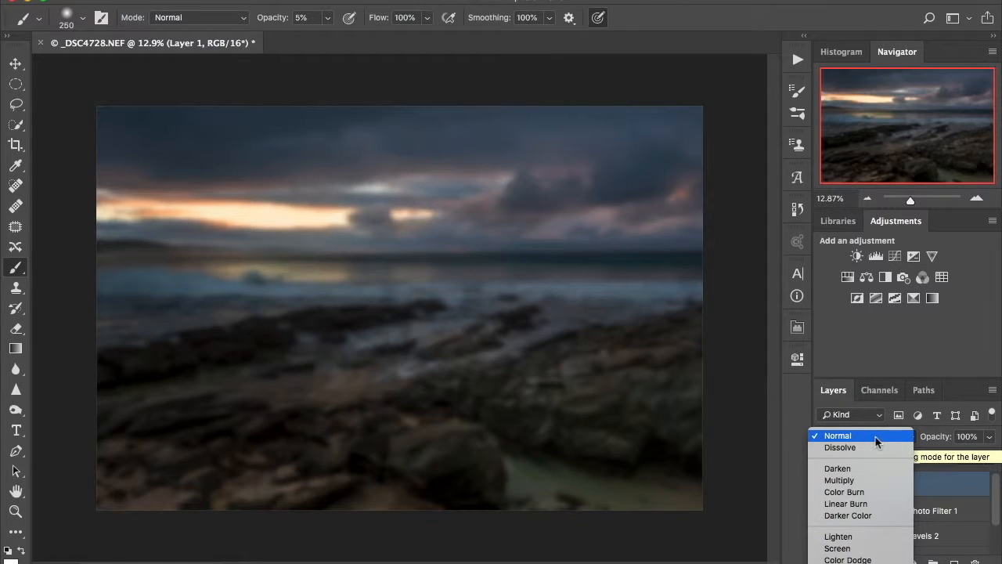
{"action": "mouse_move", "coordinate": [859, 562]}
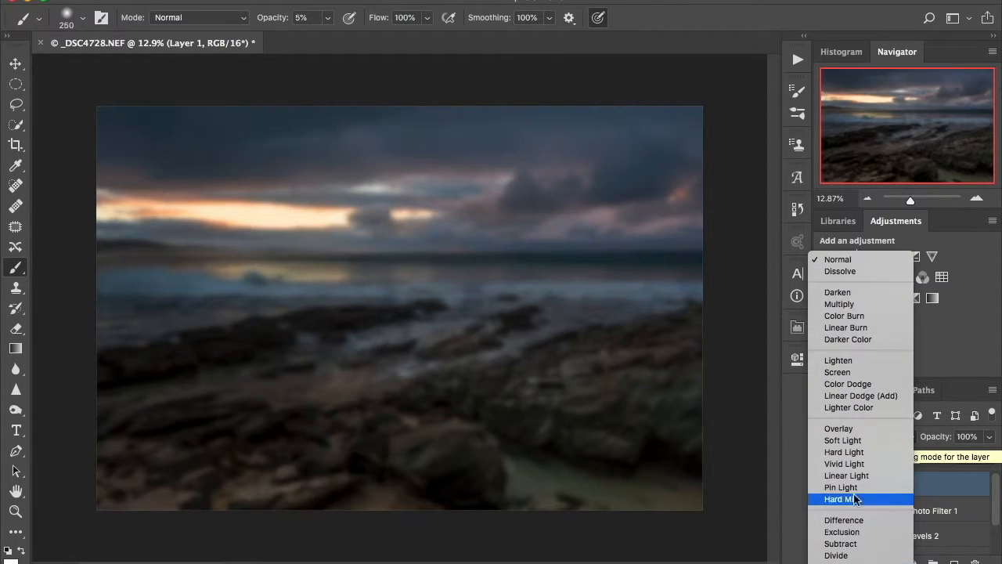
{"action": "left_click", "coordinate": [856, 430]}
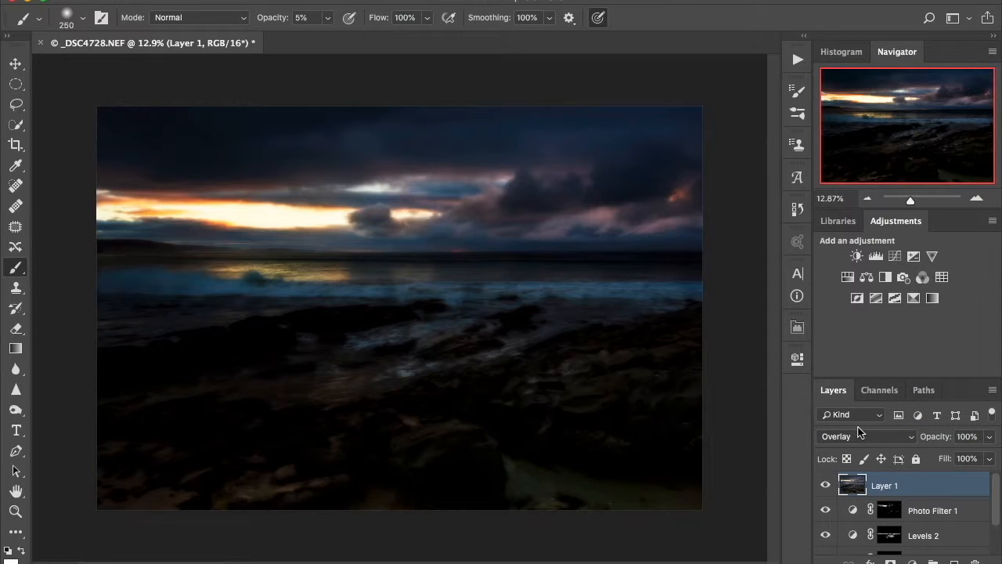
{"action": "left_click", "coordinate": [990, 437]}
{"action": "left_click_drag", "start_coordinate": [990, 462], "coordinate": [953, 459]}
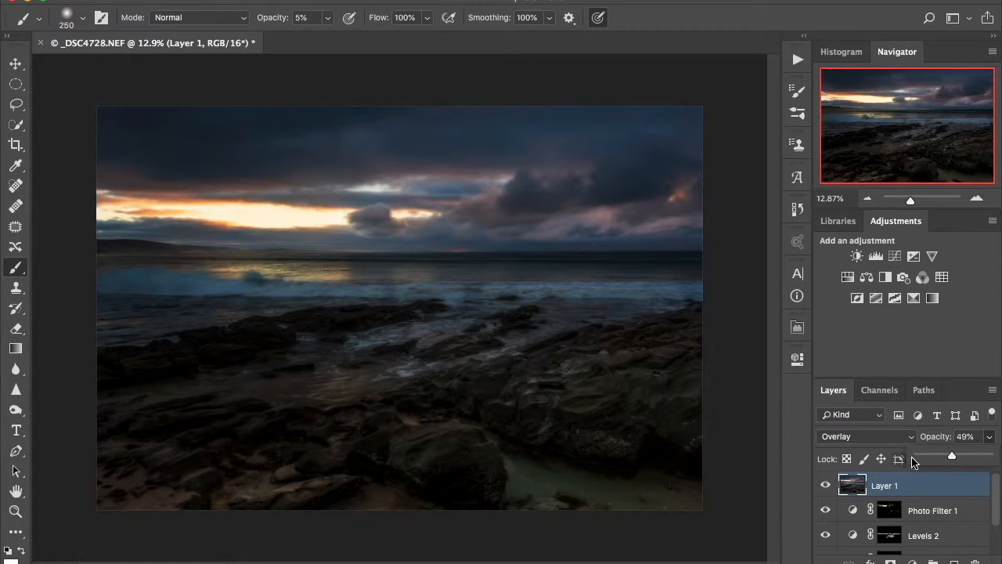
{"action": "mouse_move", "coordinate": [938, 444]}
{"action": "left_mouse_down"}
{"action": "mouse_move", "coordinate": [938, 435]}
{"action": "mouse_move", "coordinate": [930, 440]}
{"action": "left_mouse_up"}
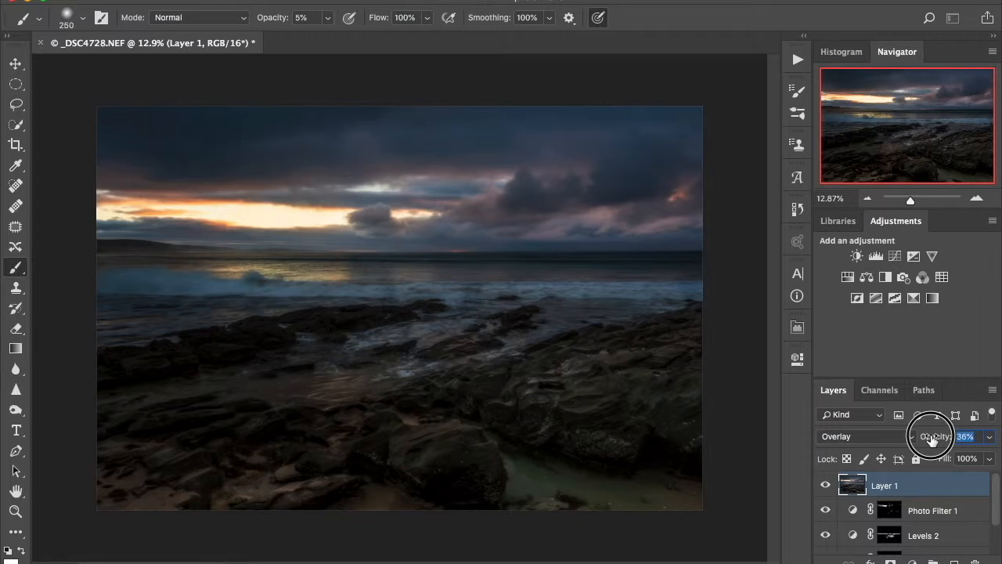
{"action": "left_click_drag", "start_coordinate": [932, 439], "coordinate": [930, 434]}
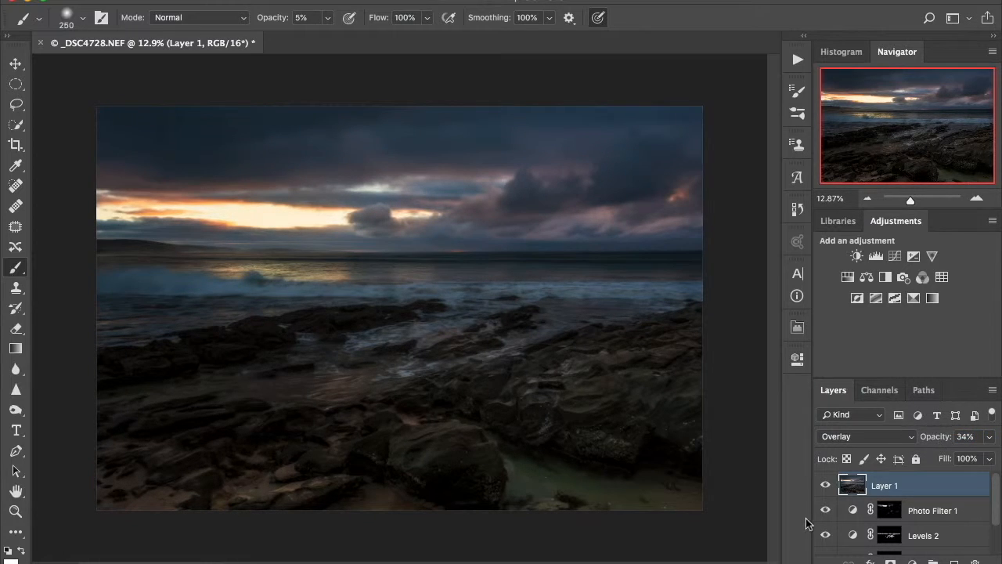
{"action": "left_click", "coordinate": [825, 485]}
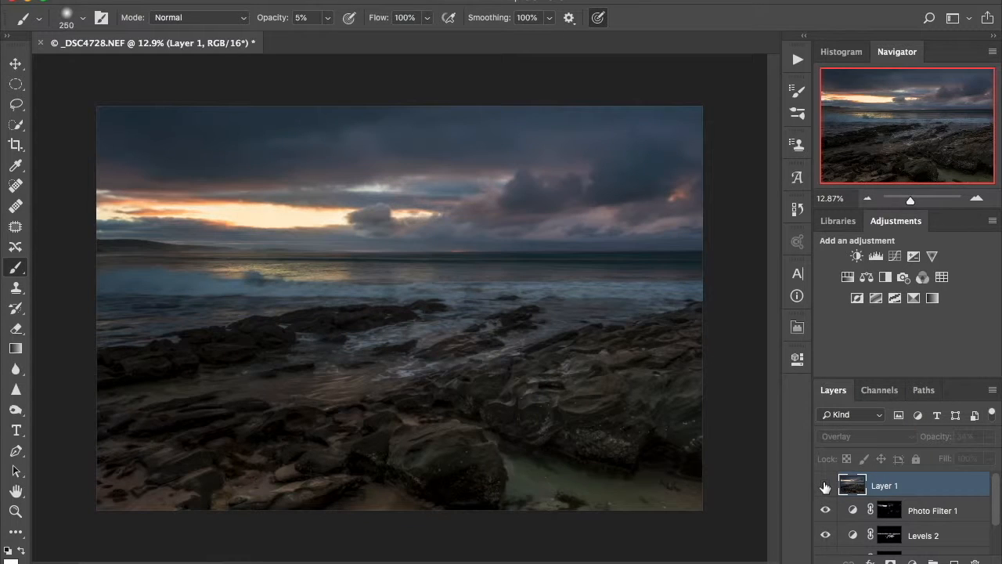
{"action": "left_click", "coordinate": [824, 485]}
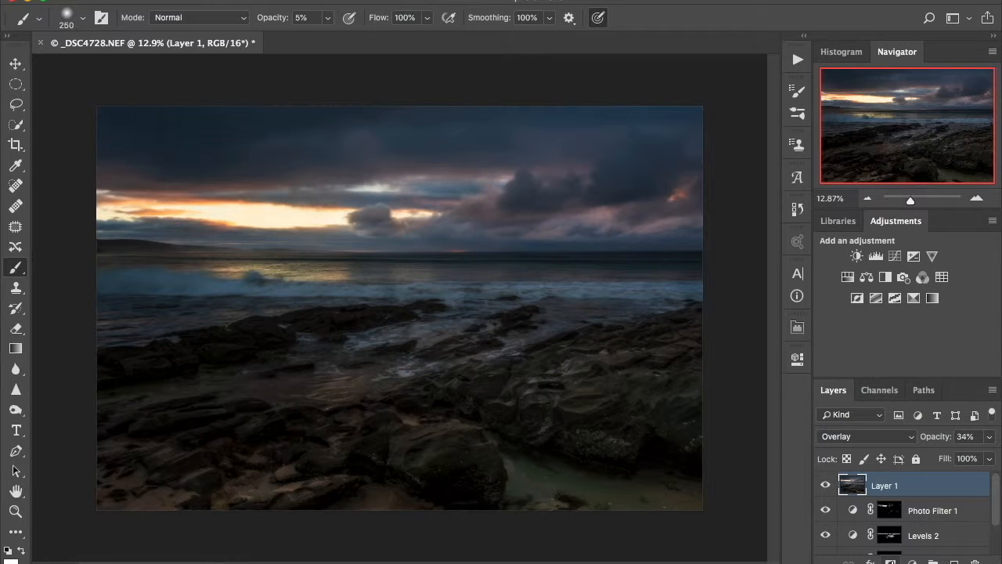
Step: Add a white layer mask to the blurred layer and set up a black brush at 29% opacity and size 600
{"action": "left_click", "coordinate": [891, 560]}
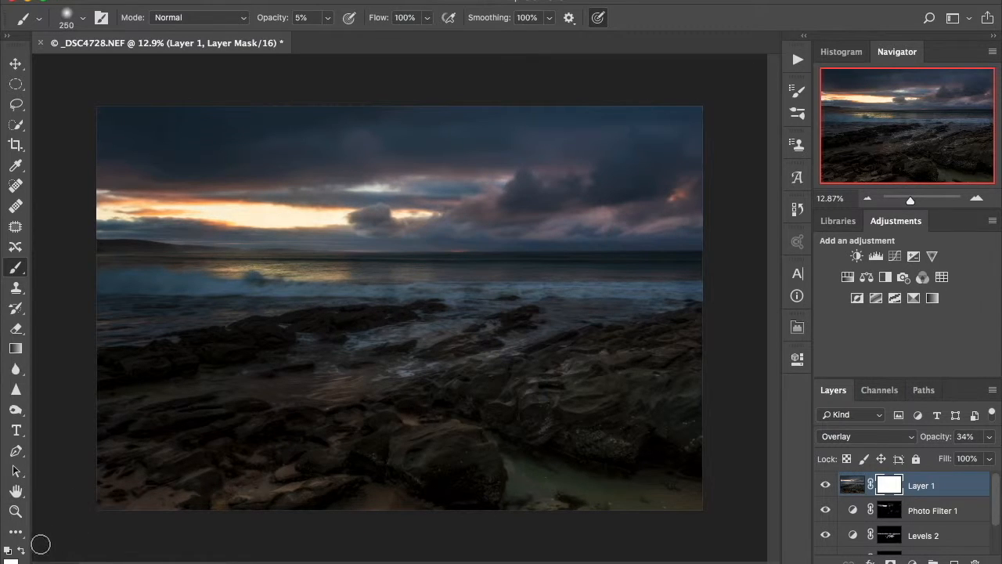
{"action": "left_click", "coordinate": [21, 551]}
{"action": "left_click", "coordinate": [328, 18]}
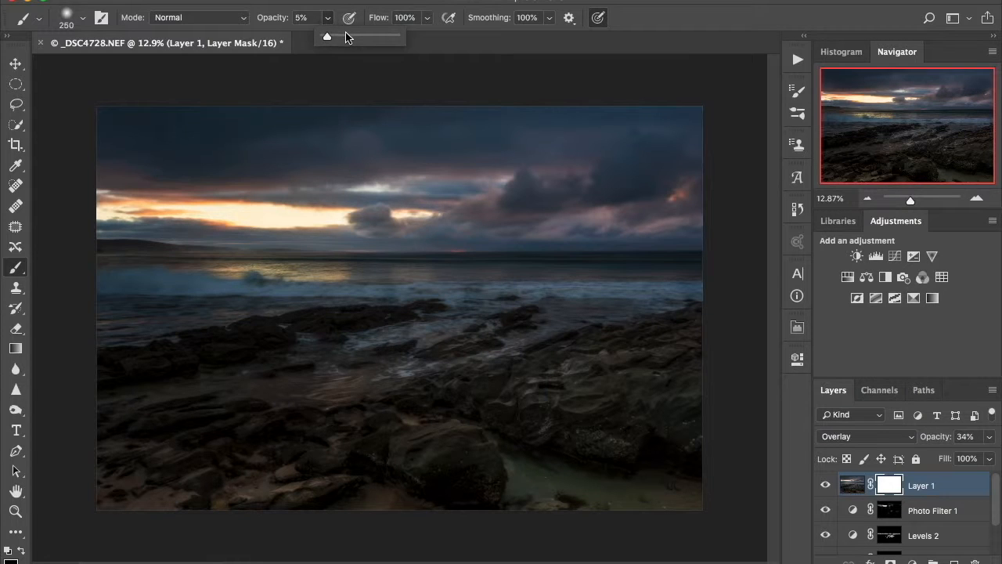
{"action": "left_click", "coordinate": [346, 37]}
{"action": "key", "text": "bracketright"}
{"action": "key", "text": "bracketright"}
{"action": "key", "text": "bracketright"}
{"action": "key", "text": "bracketright"}
{"action": "key", "text": "bracketright"}
{"action": "key", "text": "bracketright"}
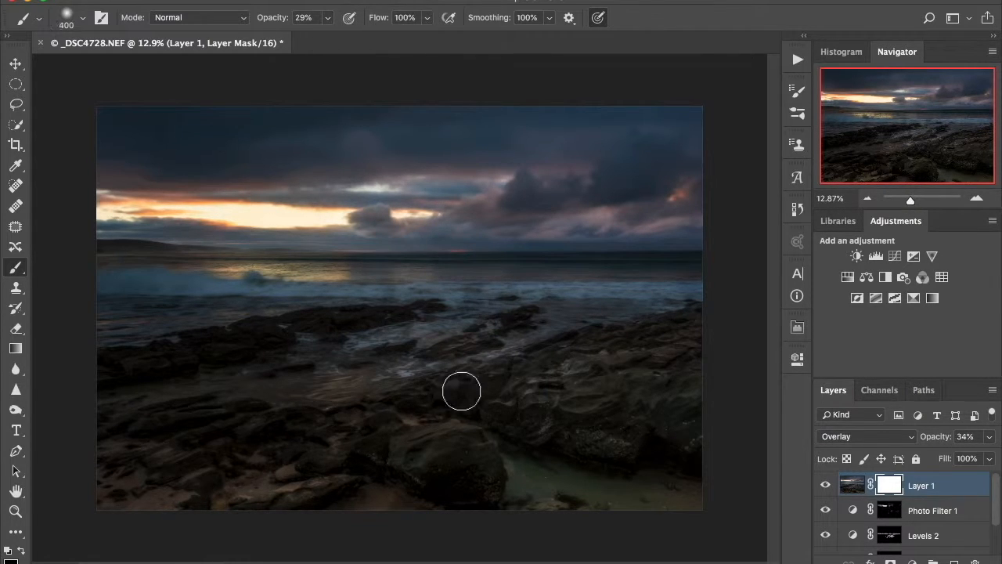
{"action": "key", "text": "bracketleft"}
{"action": "key", "text": "bracketleft"}
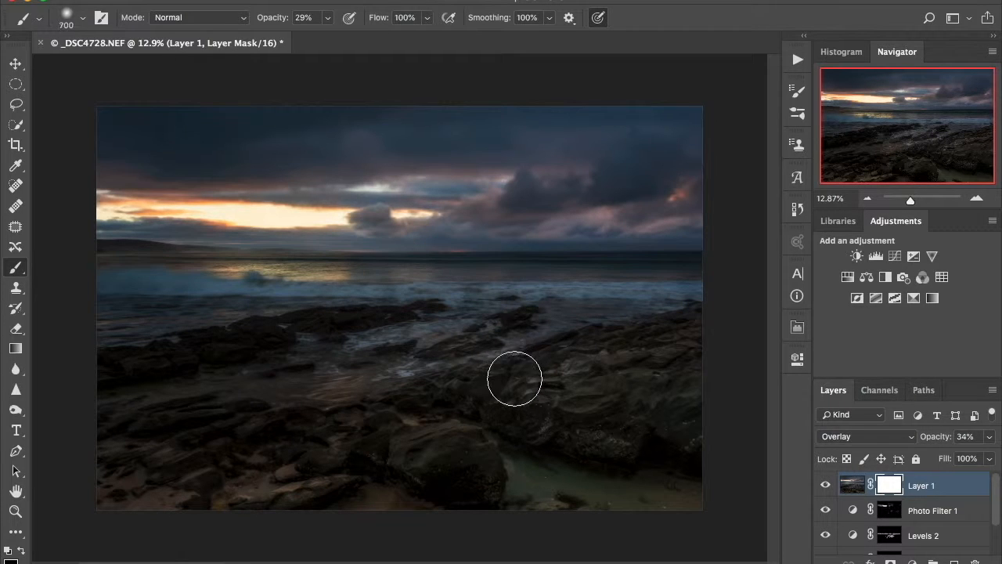
Step: Paint black on the blurred layer's mask over the foreground and shoreline rocks to lighten them, and compare with the layer hidden
{"action": "mouse_move", "coordinate": [571, 344]}
{"action": "left_mouse_down"}
{"action": "mouse_move", "coordinate": [393, 406]}
{"action": "mouse_move", "coordinate": [503, 368]}
{"action": "mouse_move", "coordinate": [408, 411]}
{"action": "mouse_move", "coordinate": [435, 415]}
{"action": "mouse_move", "coordinate": [434, 426]}
{"action": "mouse_move", "coordinate": [355, 472]}
{"action": "left_mouse_up"}
{"action": "mouse_move", "coordinate": [426, 416]}
{"action": "left_mouse_down"}
{"action": "mouse_move", "coordinate": [385, 431]}
{"action": "mouse_move", "coordinate": [371, 419]}
{"action": "left_mouse_up"}
{"action": "left_click_drag", "start_coordinate": [528, 320], "coordinate": [519, 333]}
{"action": "left_click_drag", "start_coordinate": [367, 408], "coordinate": [271, 427]}
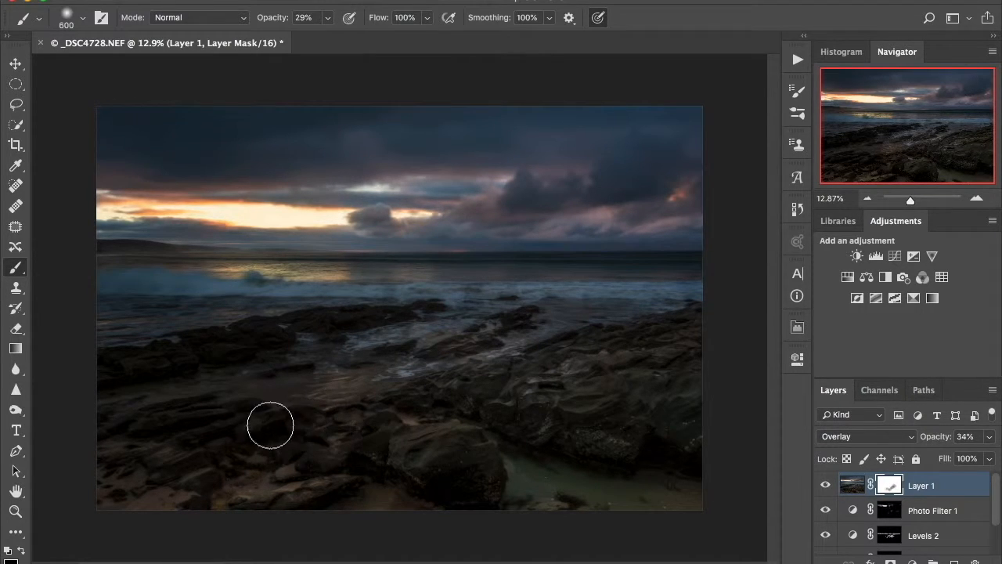
{"action": "left_click_drag", "start_coordinate": [408, 317], "coordinate": [234, 350]}
{"action": "left_click_drag", "start_coordinate": [351, 329], "coordinate": [191, 361]}
{"action": "left_click_drag", "start_coordinate": [253, 410], "coordinate": [224, 420]}
{"action": "left_click_drag", "start_coordinate": [313, 418], "coordinate": [269, 431]}
{"action": "left_click_drag", "start_coordinate": [320, 421], "coordinate": [293, 433]}
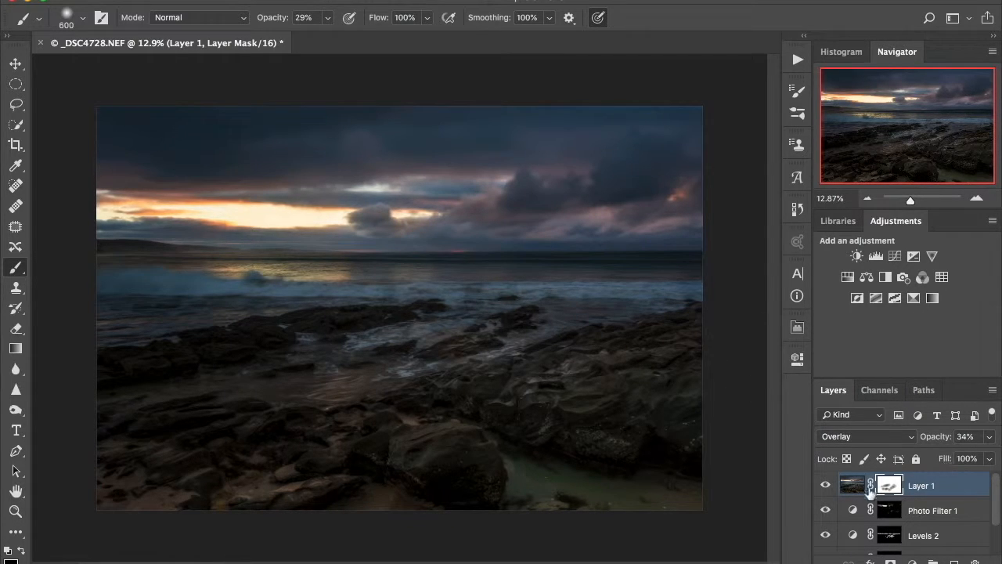
{"action": "left_click", "coordinate": [824, 487]}
{"action": "left_click", "coordinate": [824, 486]}
Step: Dab more black onto the blurred layer's mask over individual dark rocks and the water between them
{"action": "left_click", "coordinate": [540, 393]}
{"action": "left_click", "coordinate": [490, 409]}
{"action": "left_click", "coordinate": [399, 446]}
{"action": "left_click", "coordinate": [389, 451]}
{"action": "left_click", "coordinate": [369, 441]}
{"action": "left_click", "coordinate": [254, 456]}
{"action": "left_click", "coordinate": [273, 432]}
{"action": "left_click", "coordinate": [489, 342]}
{"action": "left_click", "coordinate": [462, 329]}
{"action": "left_click", "coordinate": [321, 357]}
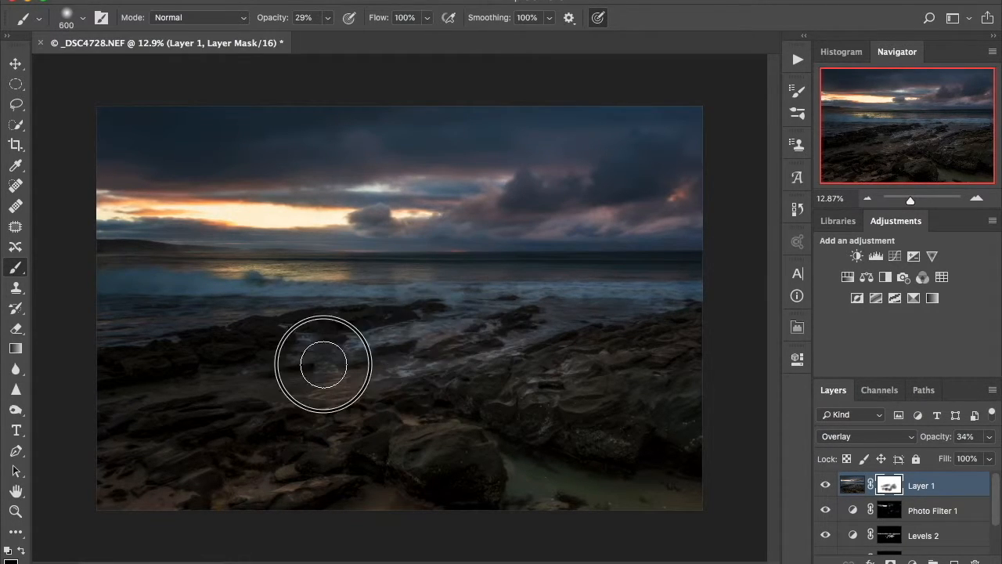
Step: Dab black onto the blurred layer's mask over the wet sand between the rocks, and compare with the layer hidden
{"action": "left_click", "coordinate": [332, 394]}
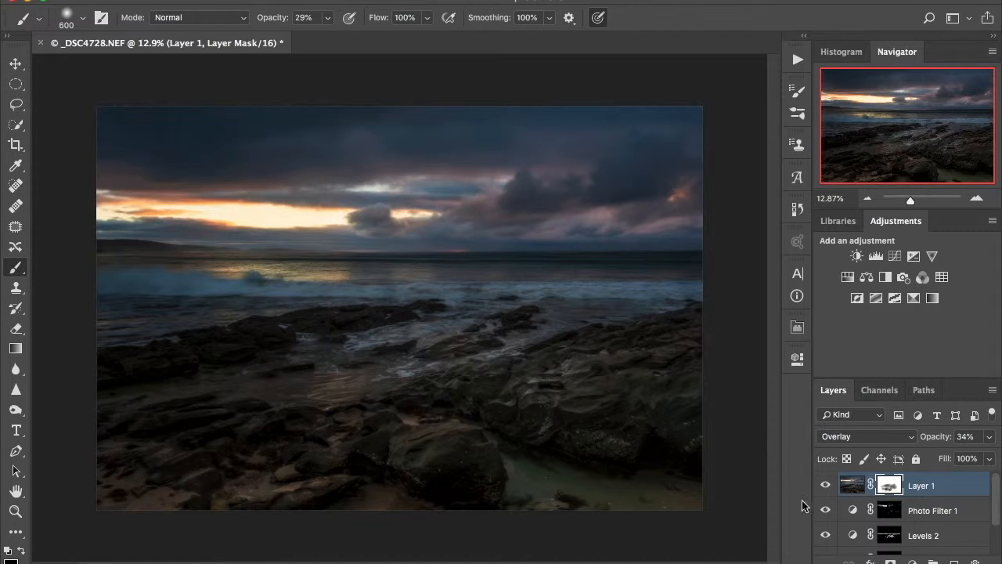
{"action": "left_click", "coordinate": [824, 486]}
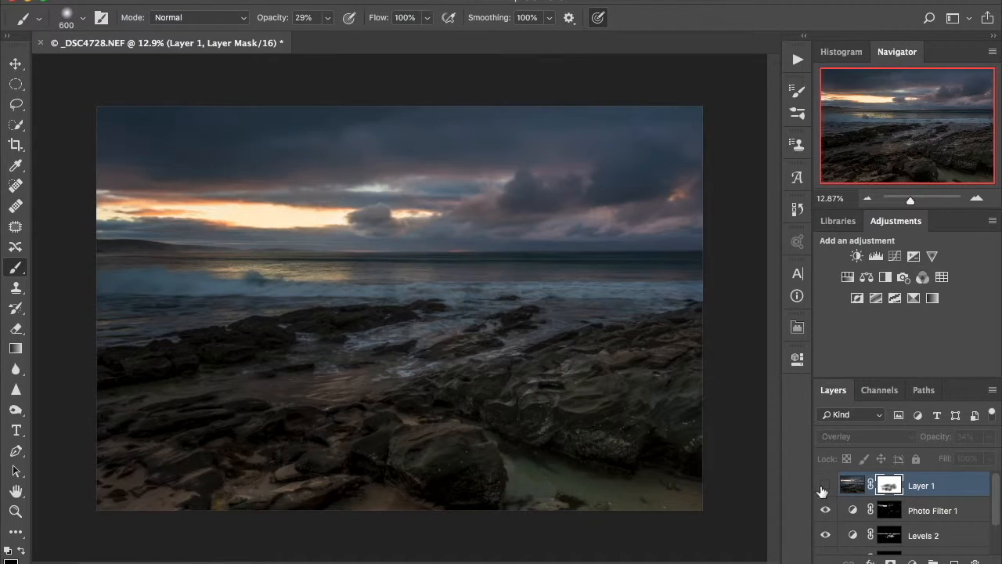
{"action": "left_click", "coordinate": [825, 486]}
{"action": "left_click", "coordinate": [824, 486]}
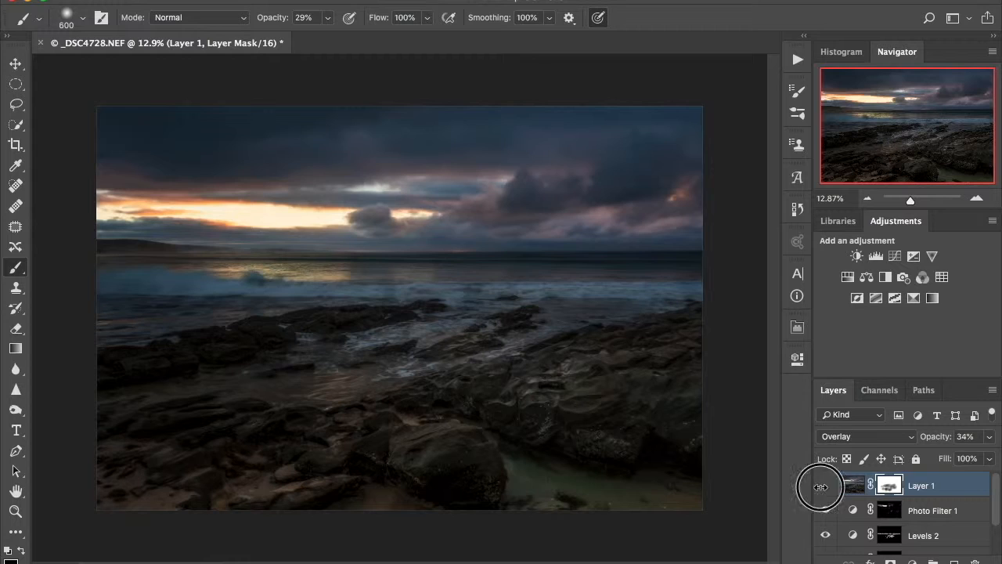
{"action": "left_click", "coordinate": [824, 486]}
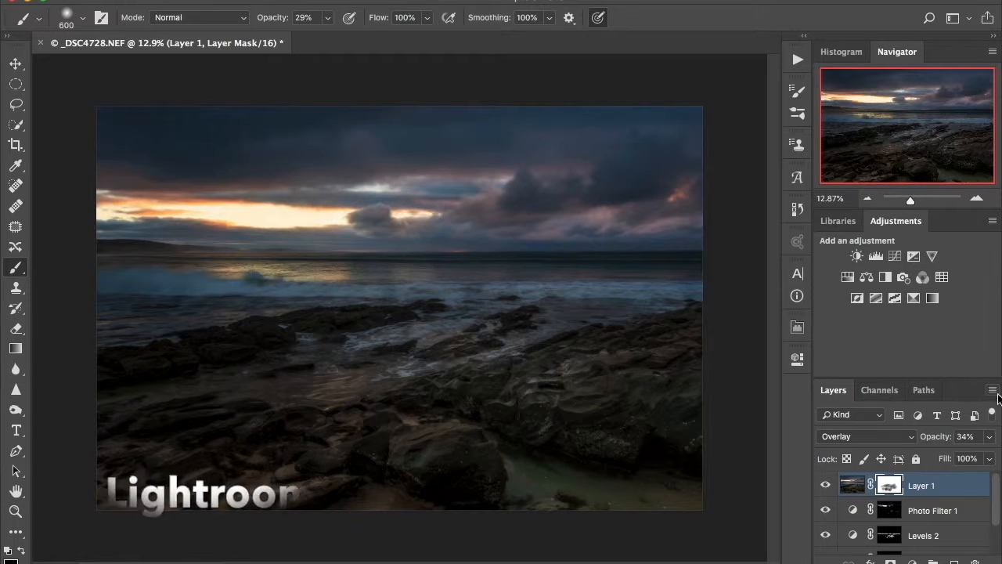
Step: Flatten all layers into a single background and save the edited photo
{"action": "left_click", "coordinate": [991, 391]}
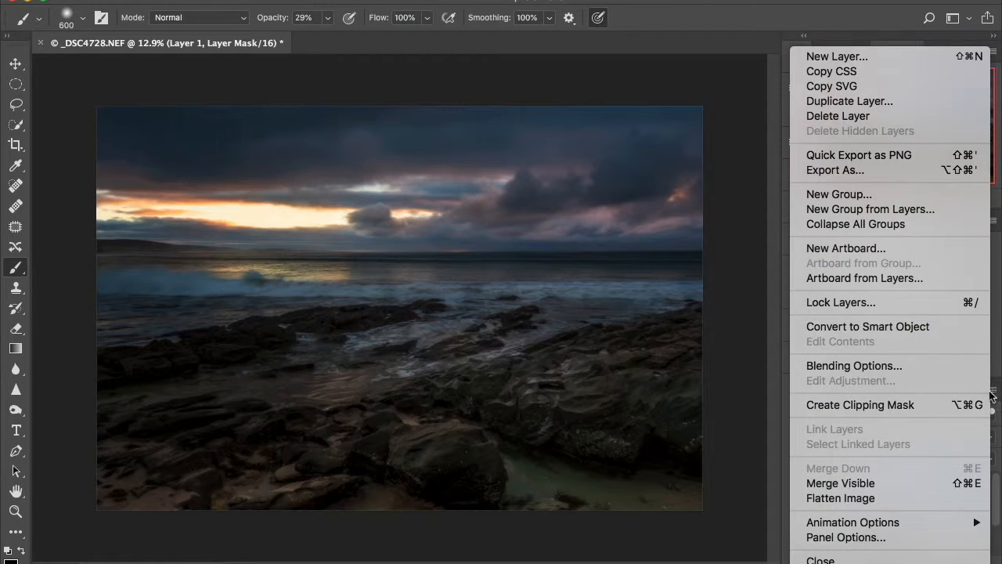
{"action": "left_click", "coordinate": [890, 497]}
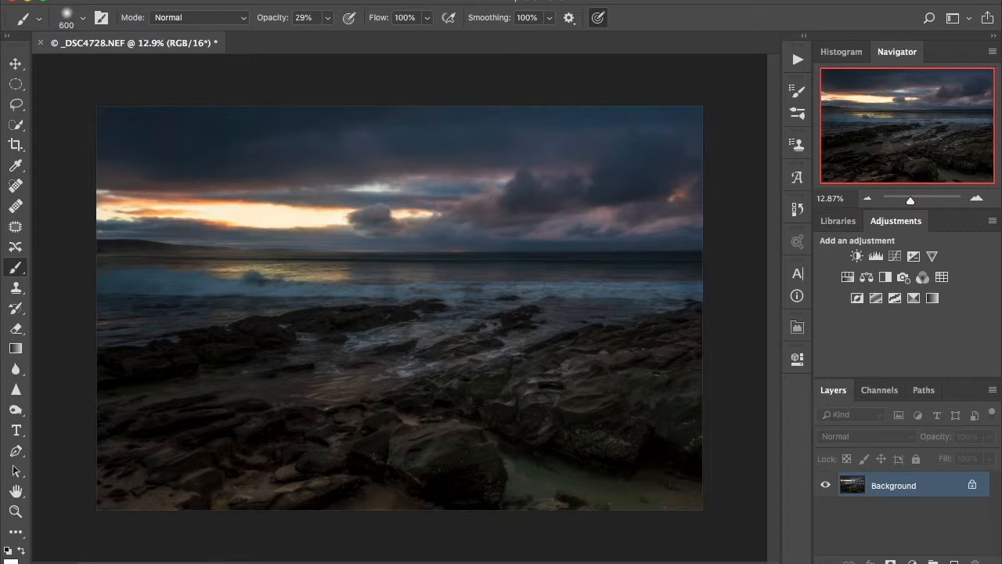
{"action": "left_click", "coordinate": [140, 0]}
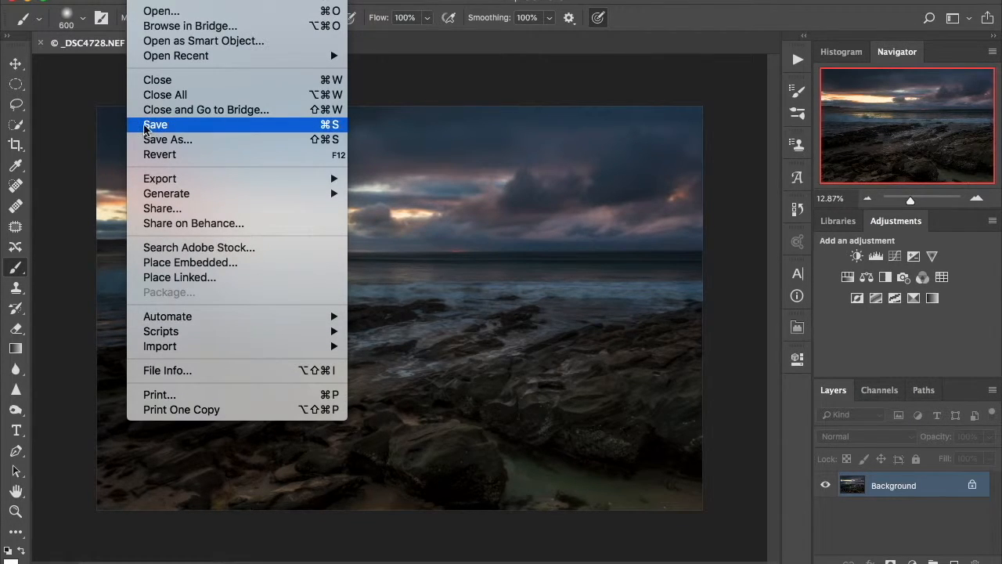
{"action": "left_click", "coordinate": [144, 129]}
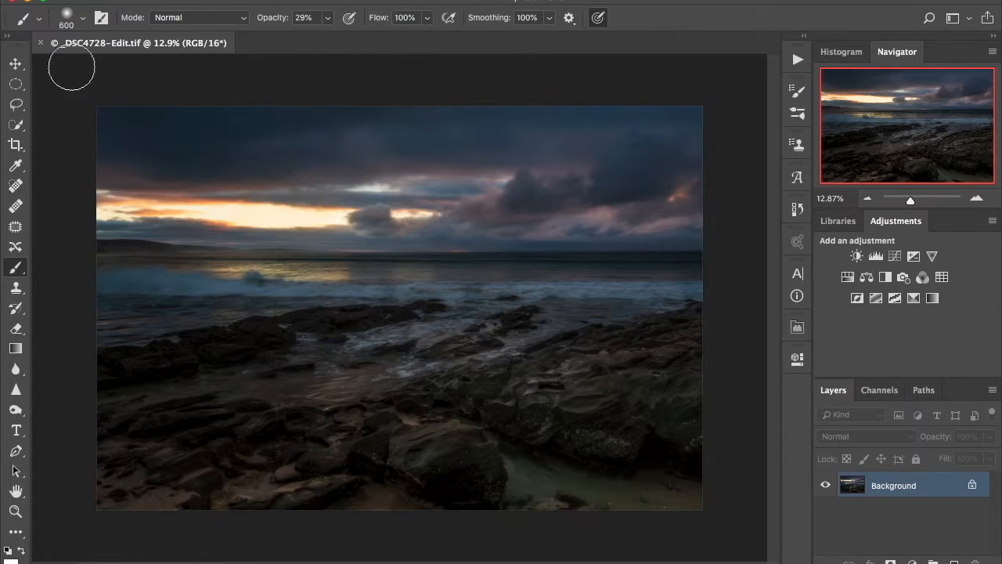
Step: Close the saved document, switch to Lightroom and set the edited photo's Highlights to -22
{"action": "left_click", "coordinate": [40, 43]}
{"action": "left_click", "coordinate": [11, 3]}
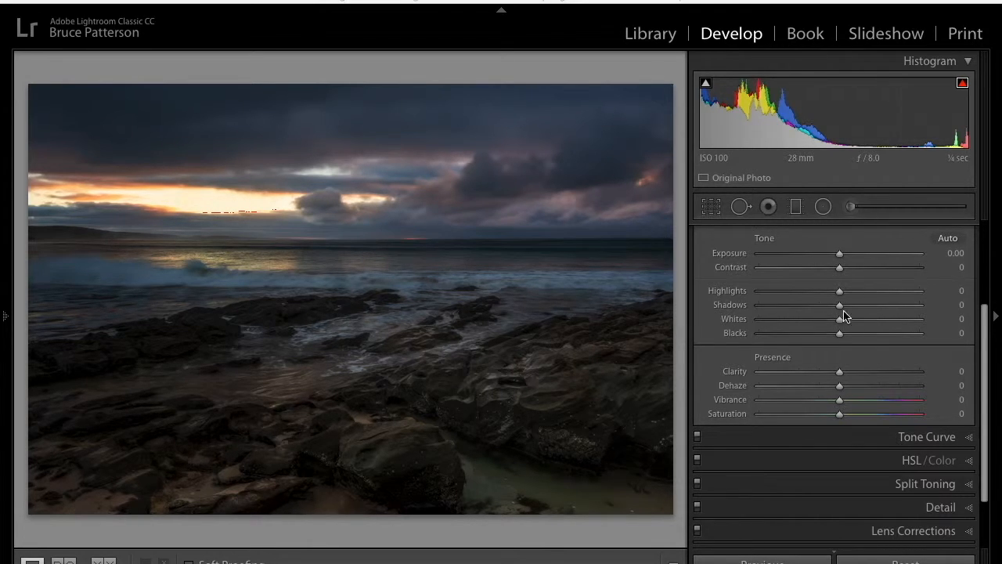
{"action": "left_click_drag", "start_coordinate": [839, 298], "coordinate": [821, 298]}
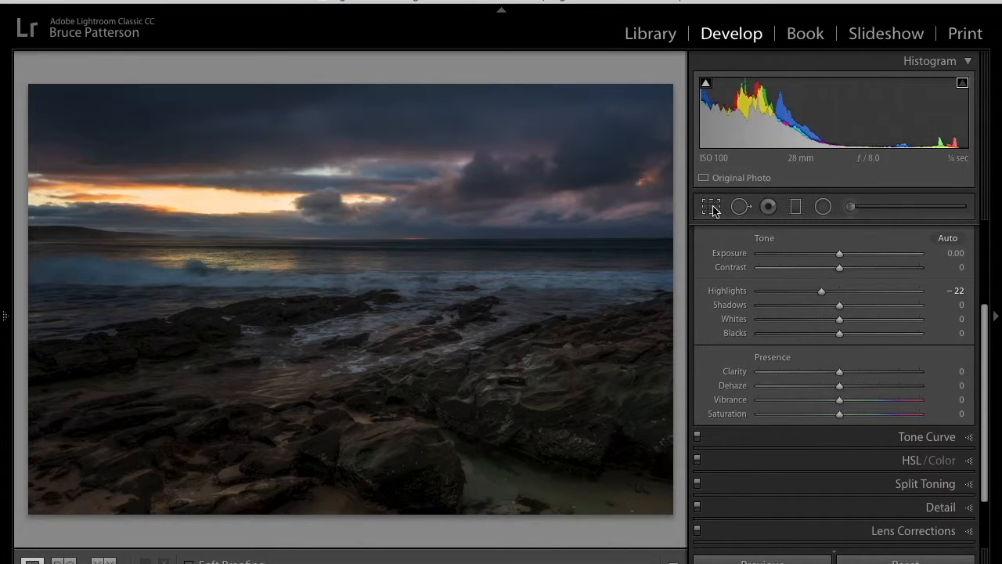
Step: Crop the photo to a 16 x 9 aspect ratio and apply the crop
{"action": "left_click", "coordinate": [711, 206]}
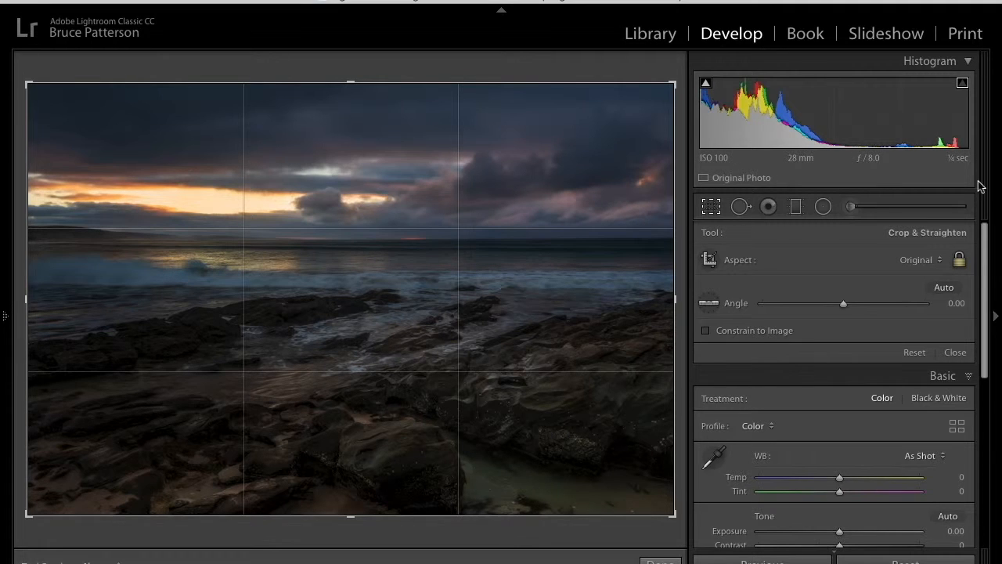
{"action": "left_click", "coordinate": [942, 262]}
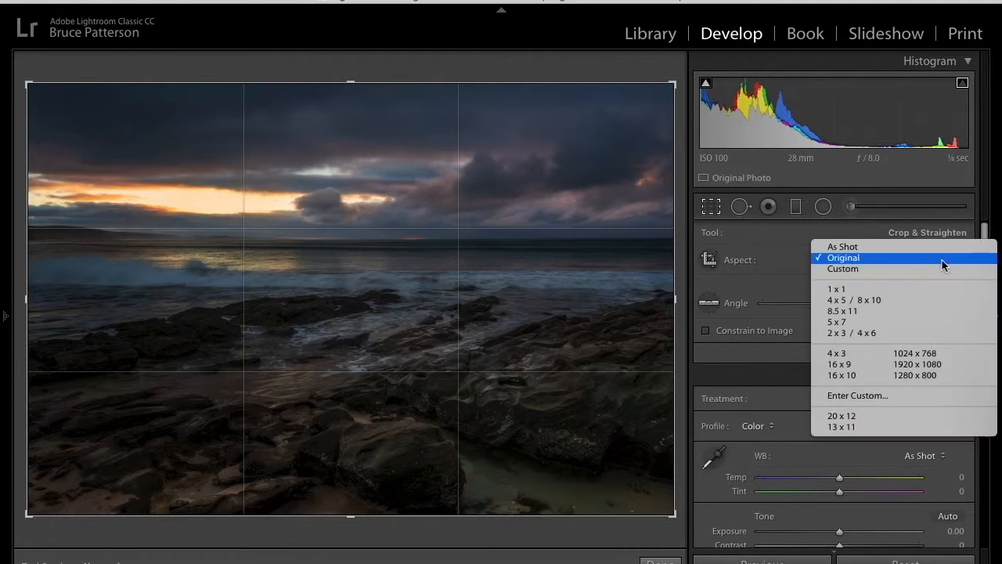
{"action": "left_click", "coordinate": [861, 364]}
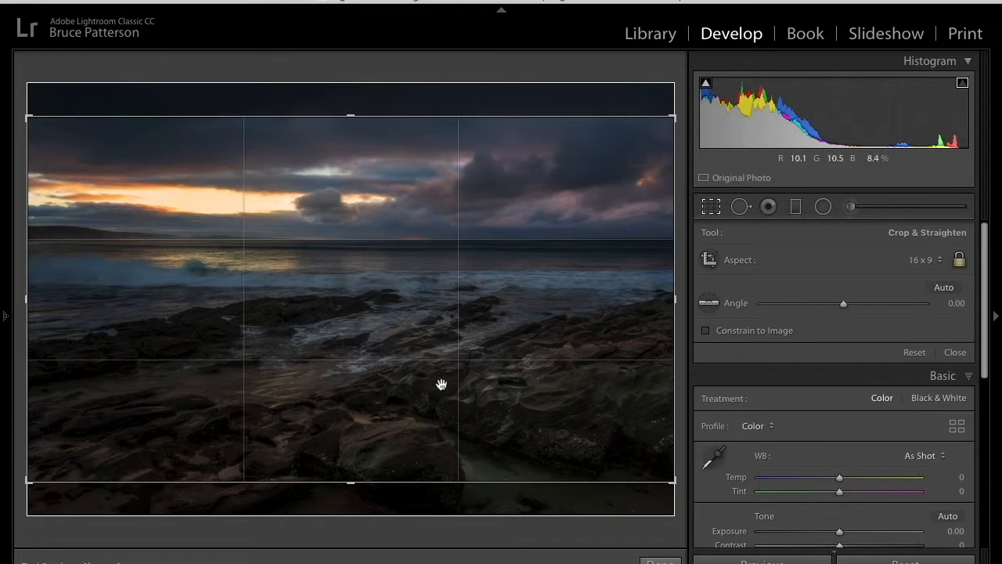
{"action": "left_click", "coordinate": [657, 562]}
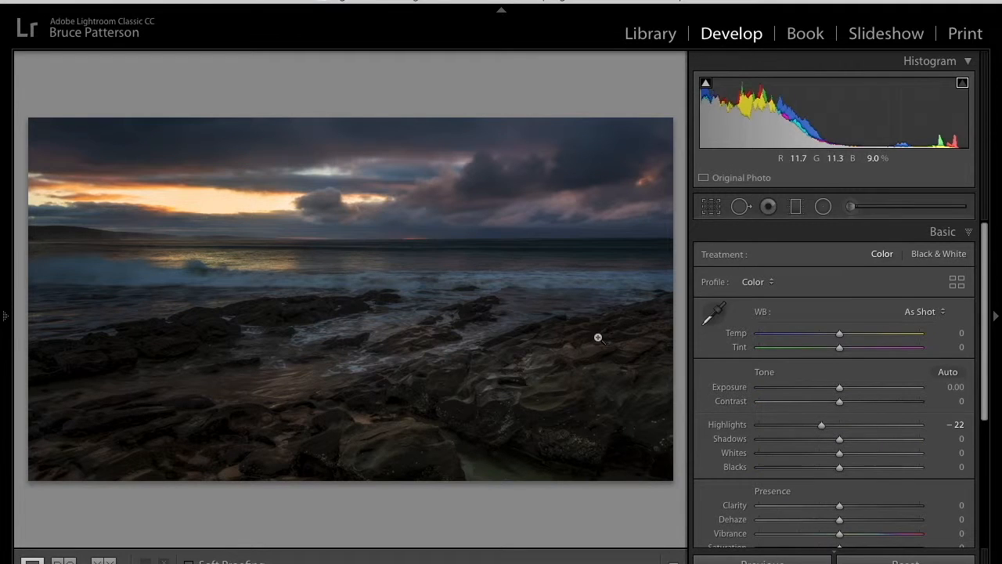
Step: Add a Highlight Priority post-crop vignette with an amount of -9 and compare the photo with the effect off
{"action": "left_click", "coordinate": [944, 231]}
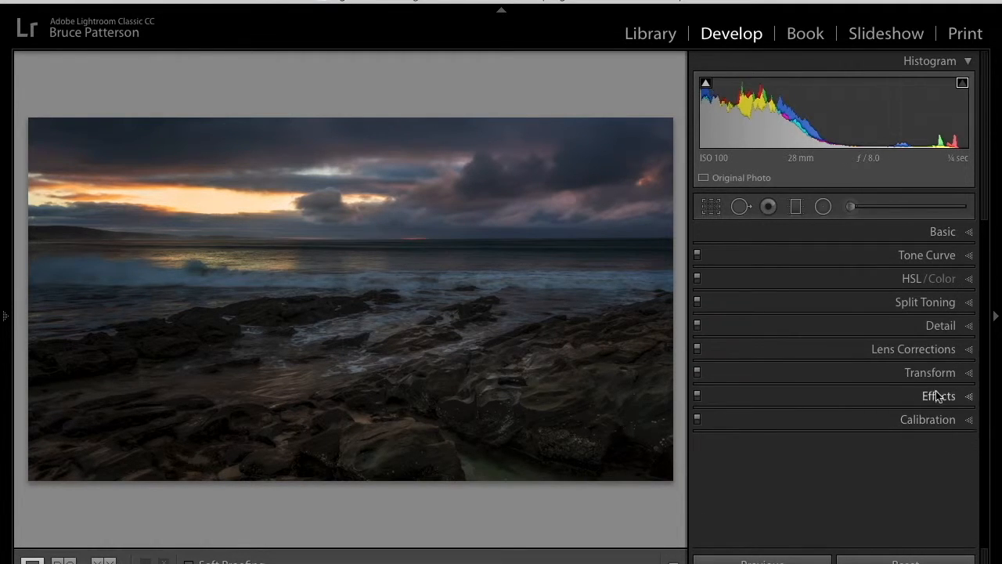
{"action": "left_click", "coordinate": [940, 397]}
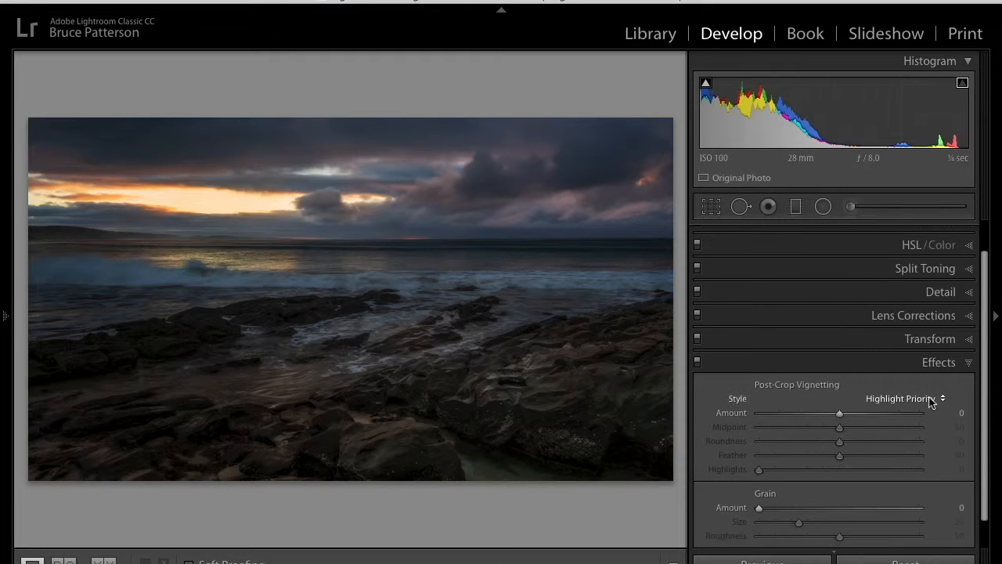
{"action": "left_click", "coordinate": [840, 415]}
{"action": "left_click_drag", "start_coordinate": [840, 415], "coordinate": [832, 413]}
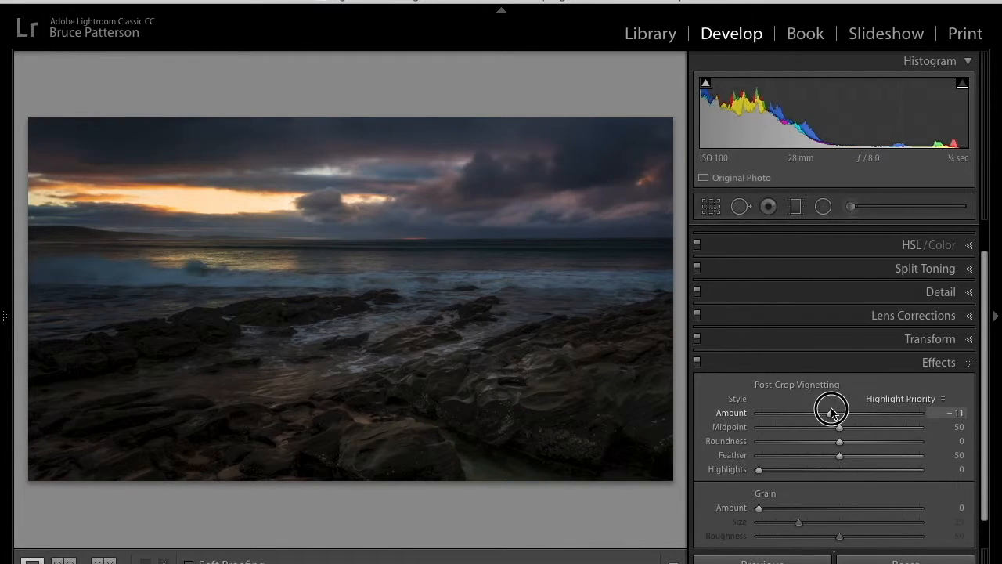
{"action": "left_click_drag", "start_coordinate": [831, 412], "coordinate": [832, 412]}
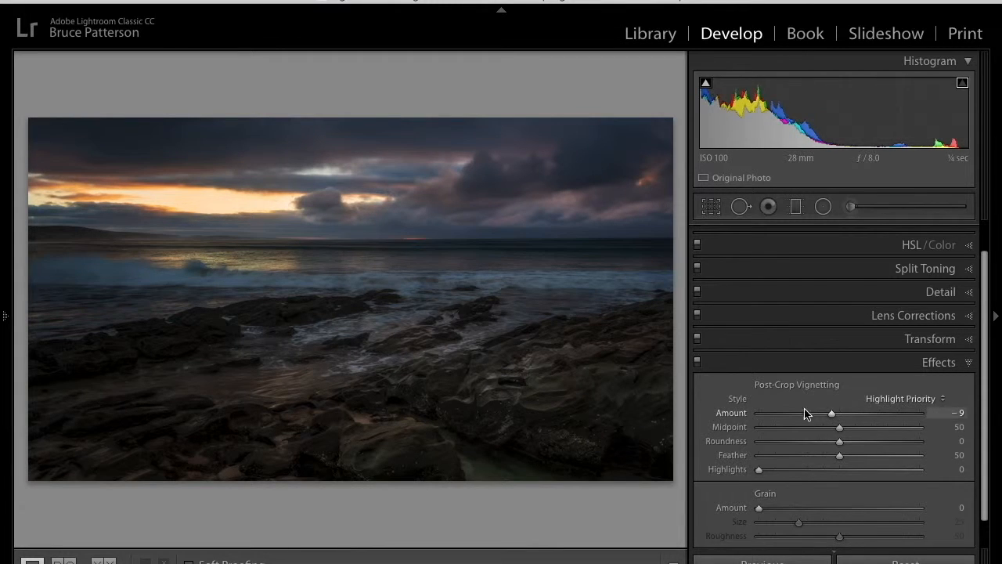
{"action": "scroll", "coordinate": [760, 465], "scroll_direction": "down", "scroll_amount": 2}
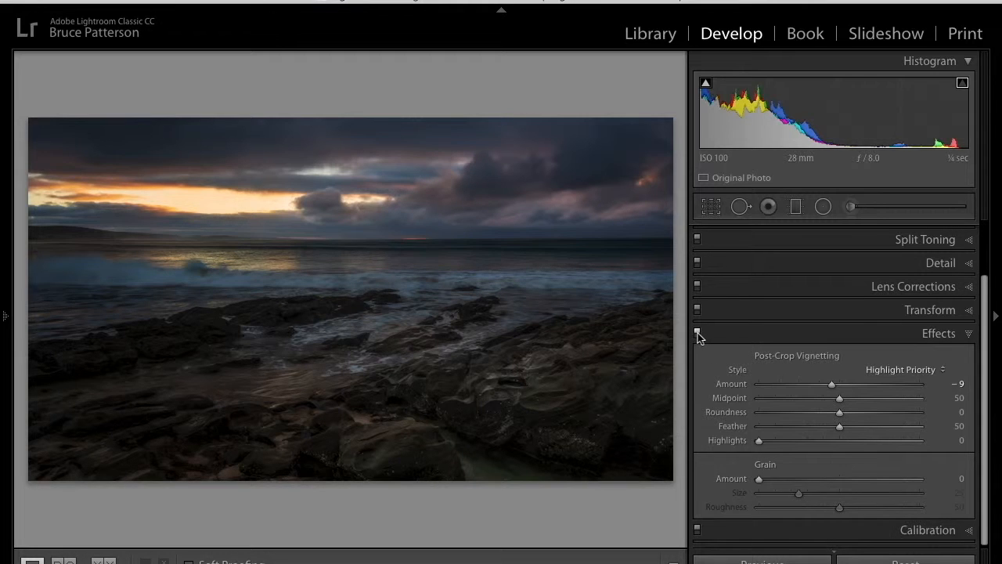
{"action": "left_click", "coordinate": [697, 333]}
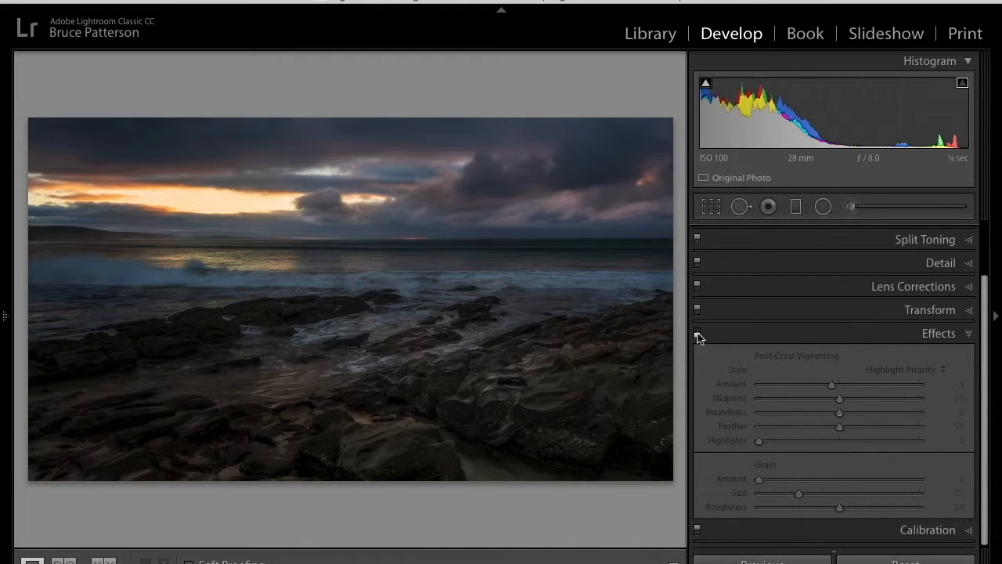
{"action": "left_click", "coordinate": [697, 334]}
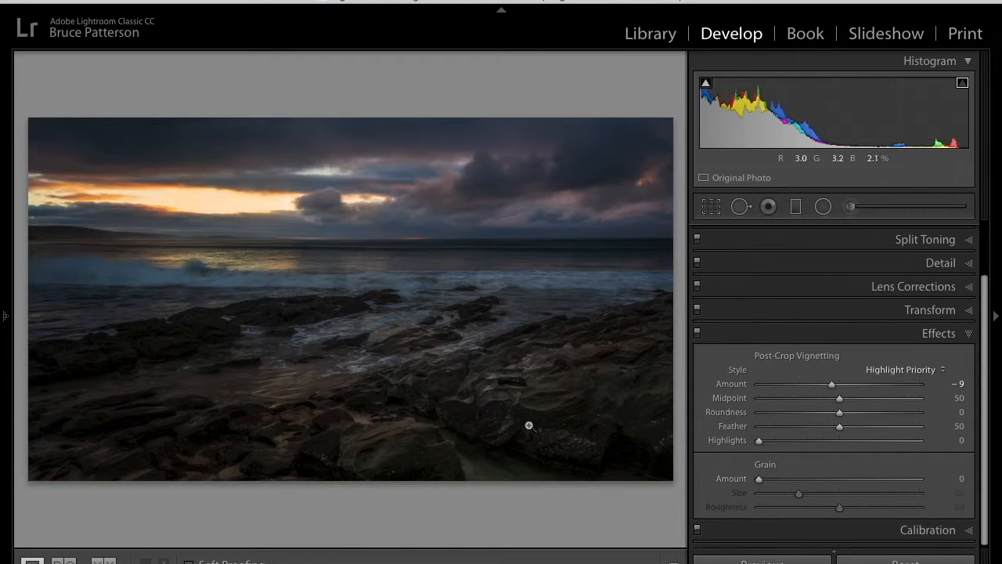
Step: View the cropped photo full screen and adjust the display brightness to judge the result
{"action": "key", "text": "f"}
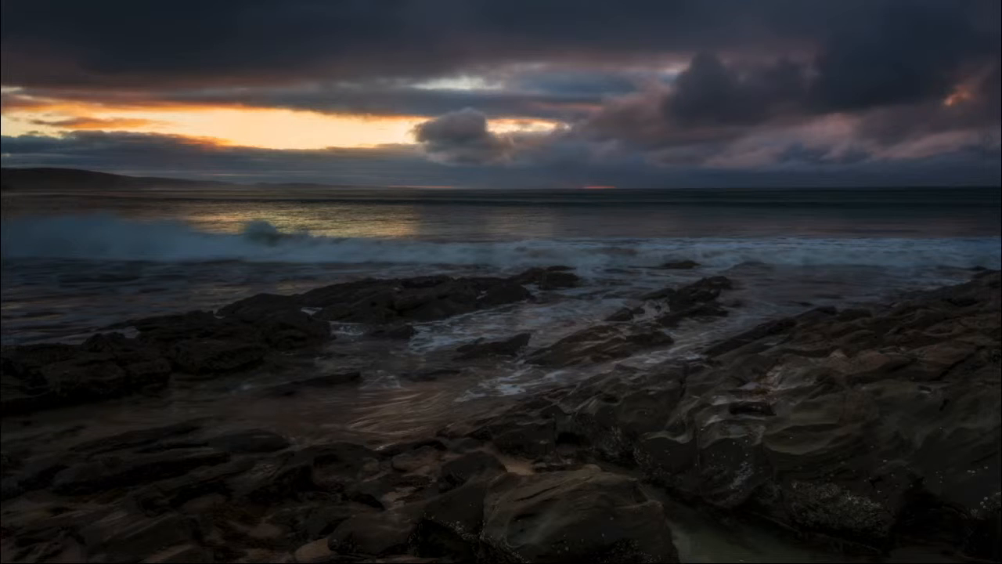
{"action": "key", "text": "XF86MonBrightnessUp"}
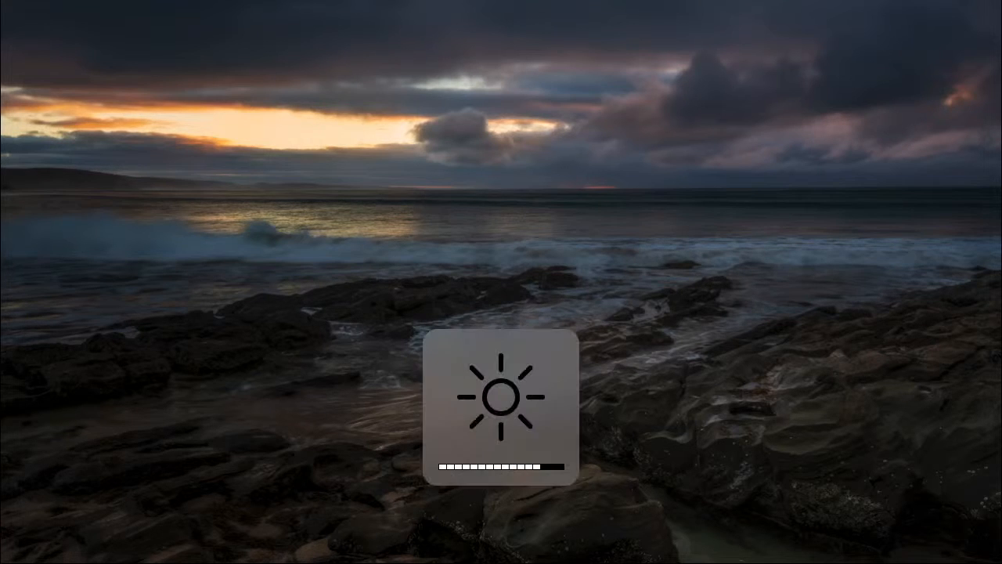
{"action": "key", "text": "XF86MonBrightnessDown"}
{"action": "key", "text": "XF86MonBrightnessDown"}
{"action": "key", "text": "XF86MonBrightnessDown"}
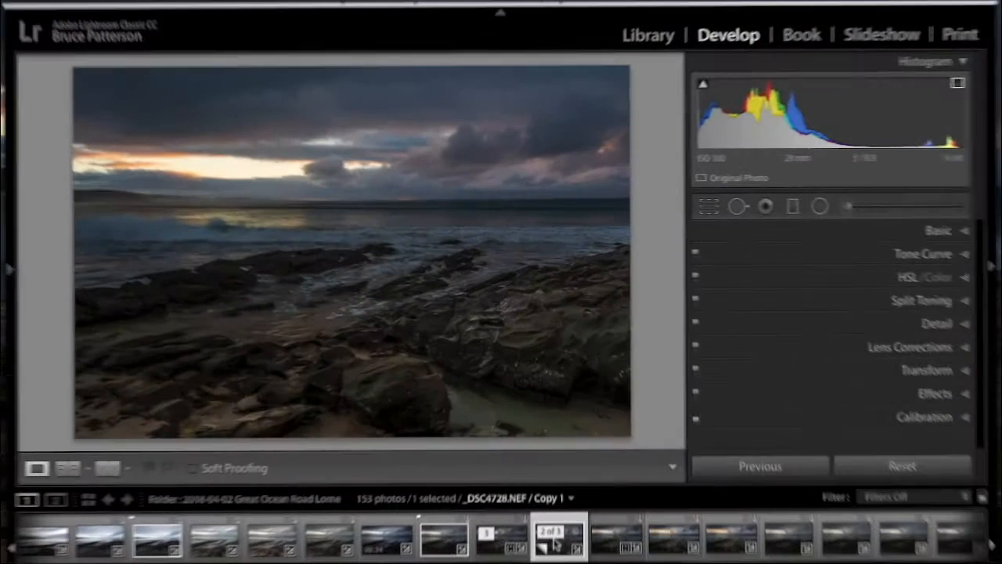
Step: Compare the different versions of _DSC4728.NEF, viewing one enlarged and finishing on the first in the stack of three
{"action": "left_click", "coordinate": [617, 540]}
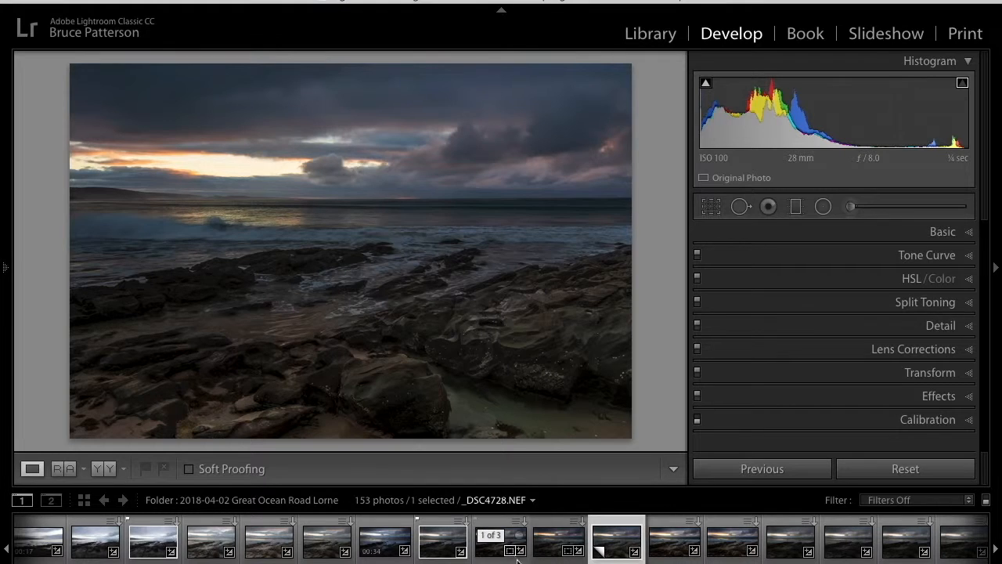
{"action": "key", "text": "F6"}
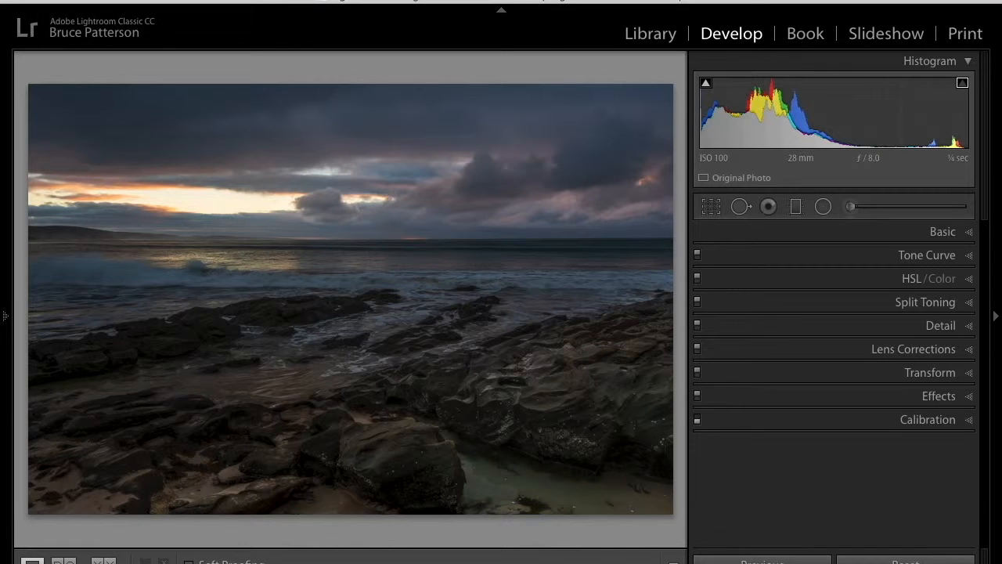
{"action": "key", "text": "F6"}
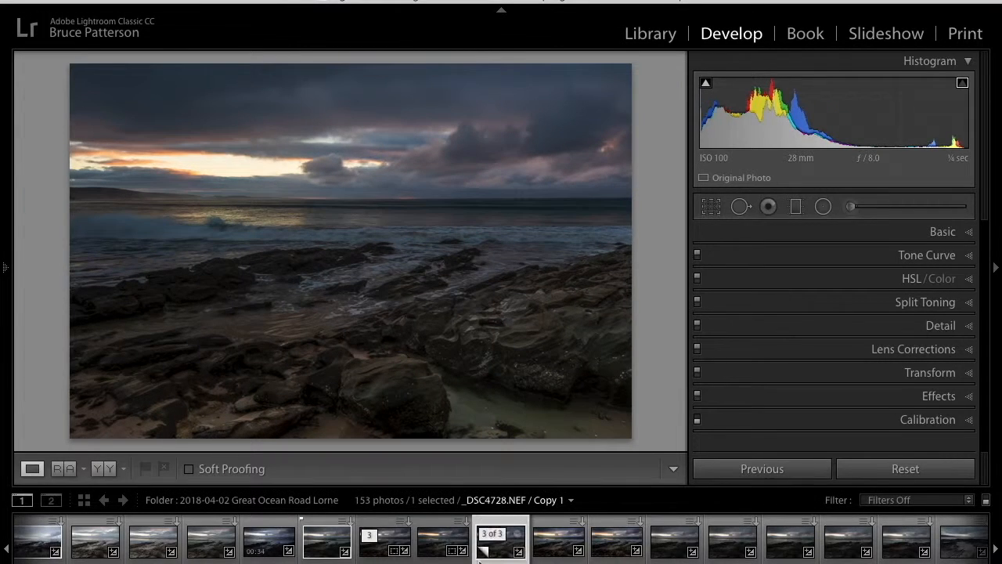
{"action": "left_click", "coordinate": [394, 548]}
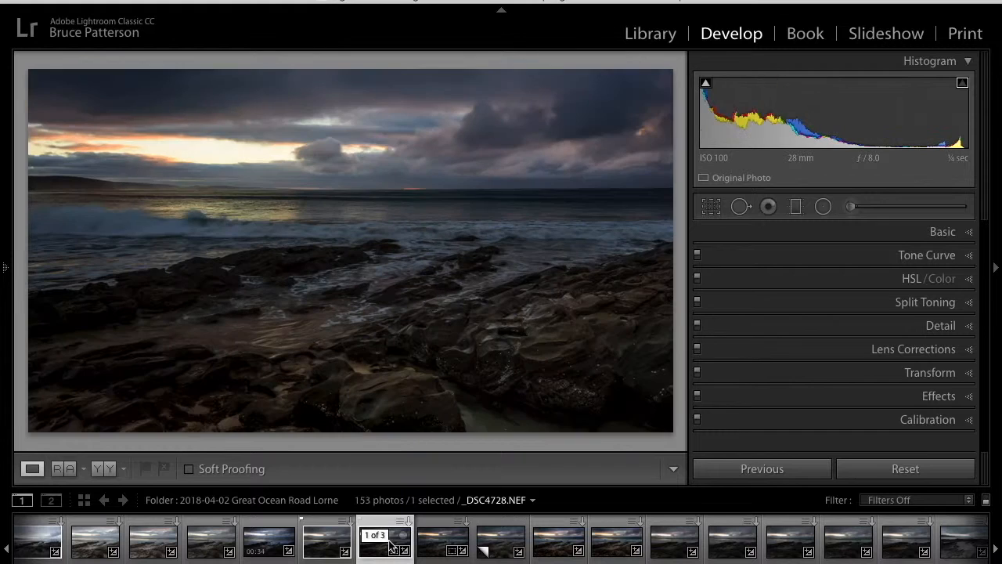